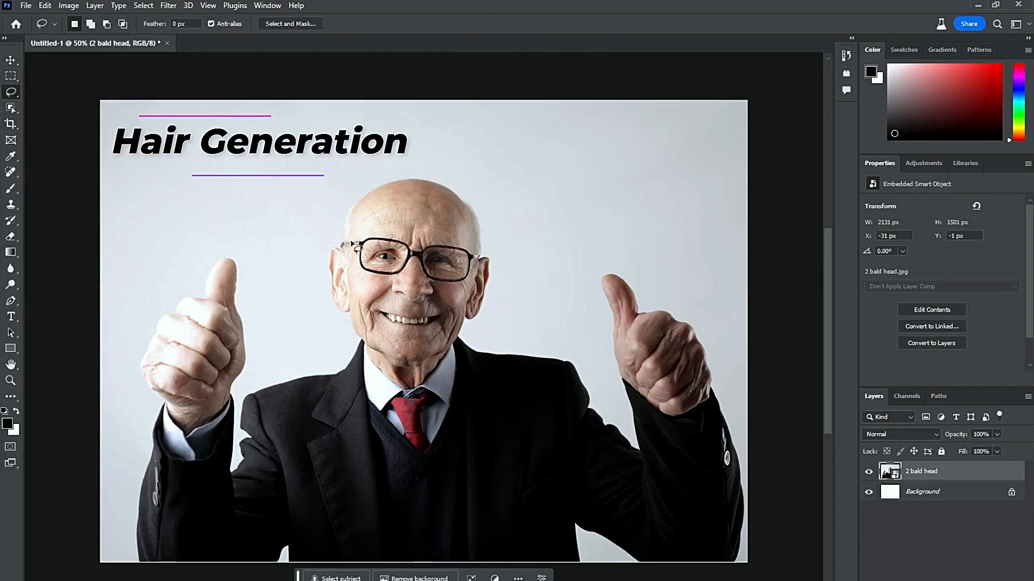
Lasso a selection around the elderly man's bald scalp, from ear to ear and down across the forehead
left_click_drag(346, 257, 345, 249)
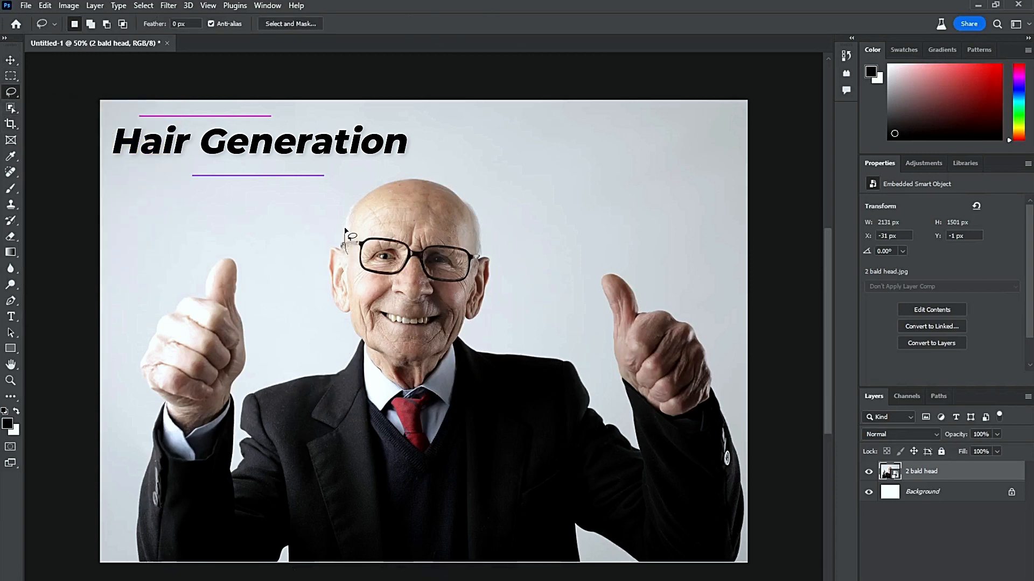
left_click_drag(345, 199, 379, 175)
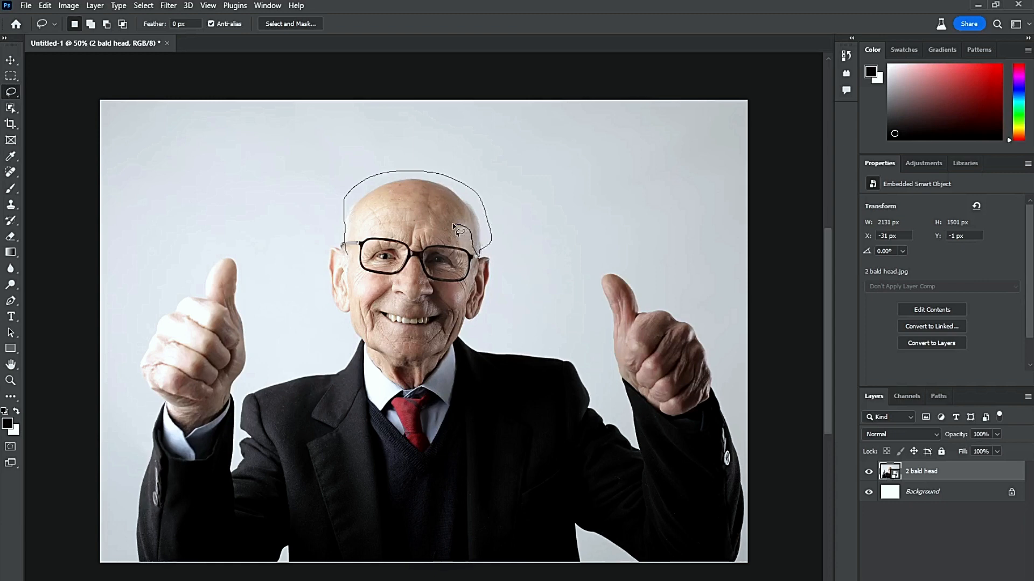
left_click_drag(454, 226, 435, 231)
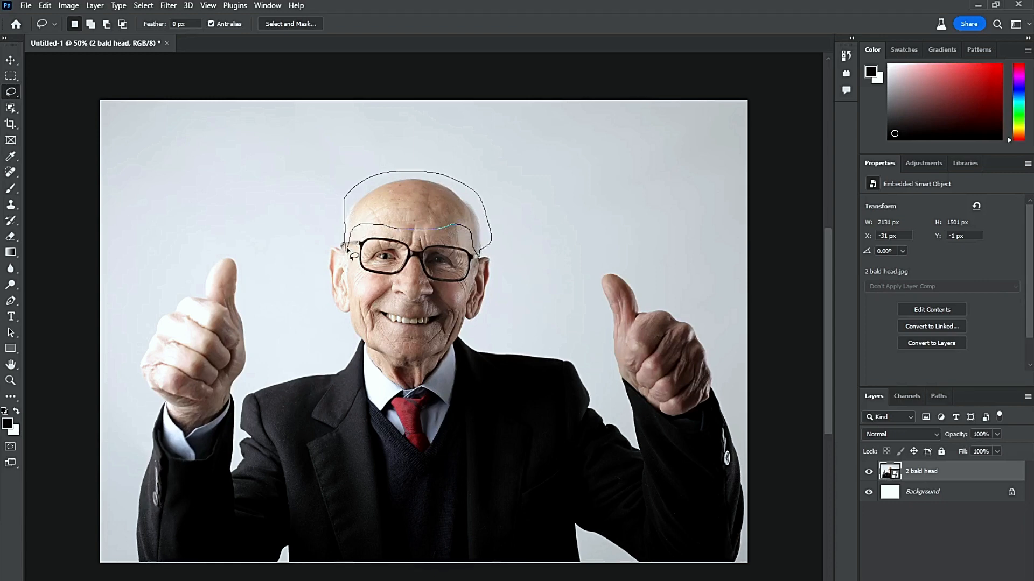
left_click_drag(348, 250, 347, 250)
Fill the scalp selection with Generative Fill using the prompt "white hair style"
left_click(328, 275)
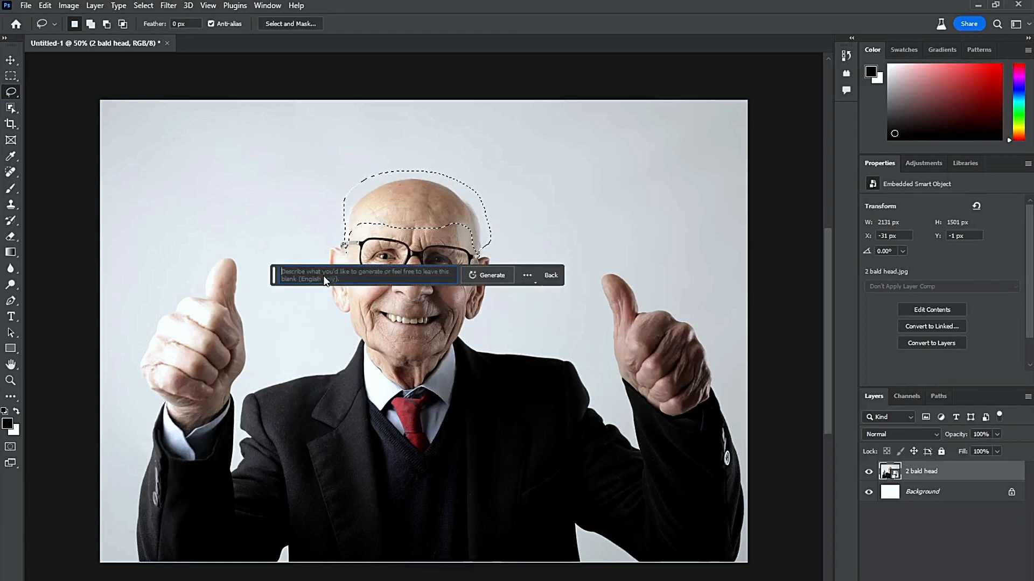
type("white ")
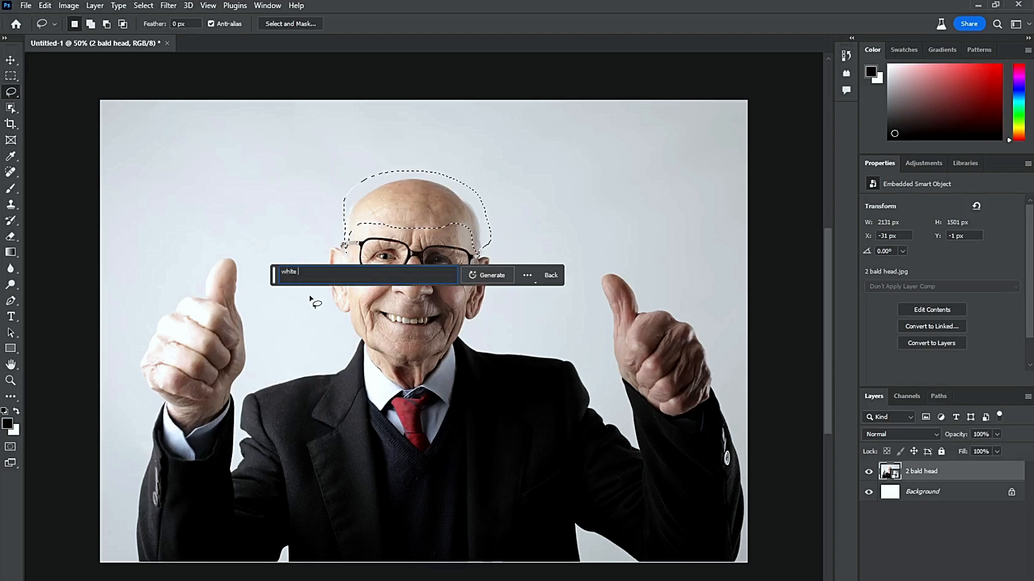
type("stylysh hair")
key("BackSpace")
key("BackSpace")
key("BackSpace")
key("BackSpace")
key("BackSpace")
key("BackSpace")
key("BackSpace")
key("BackSpace")
key("BackSpace")
key("BackSpace")
key("BackSpace")
key("BackSpace")
type("hair style")
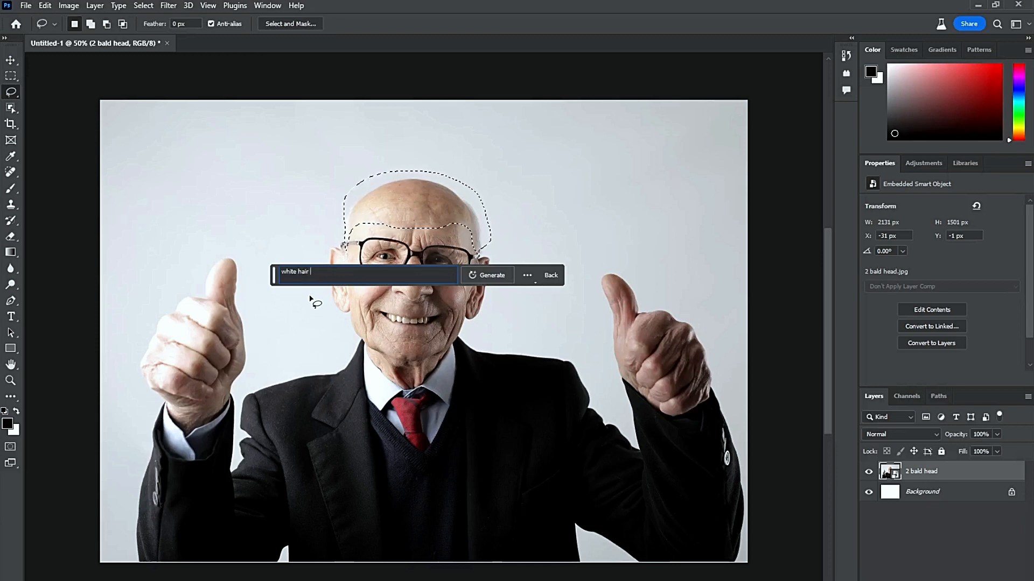
left_click(509, 282)
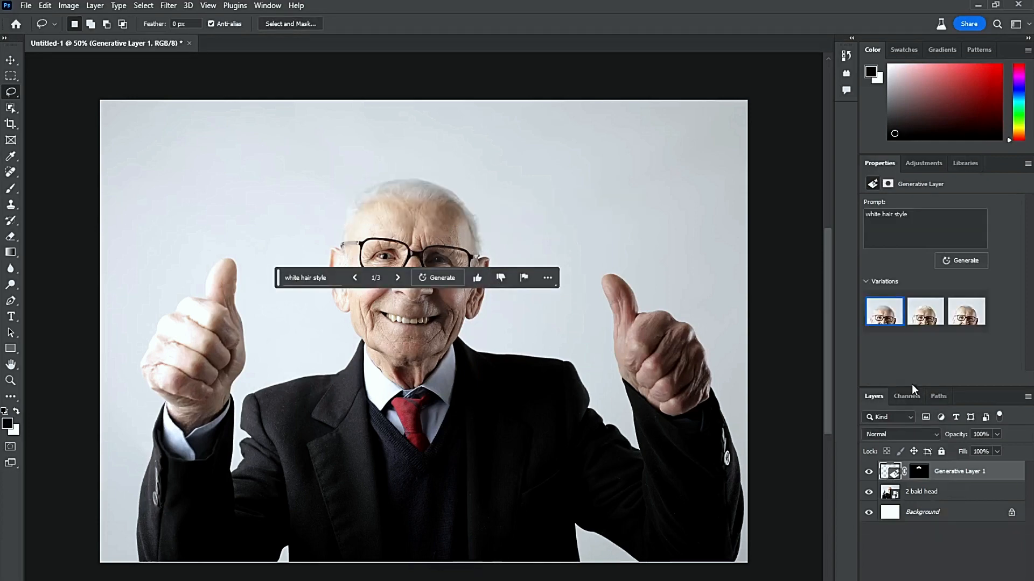
Switch to the second generated hair variation and marquee-select a rectangle around the top of the man's head
left_click(926, 317)
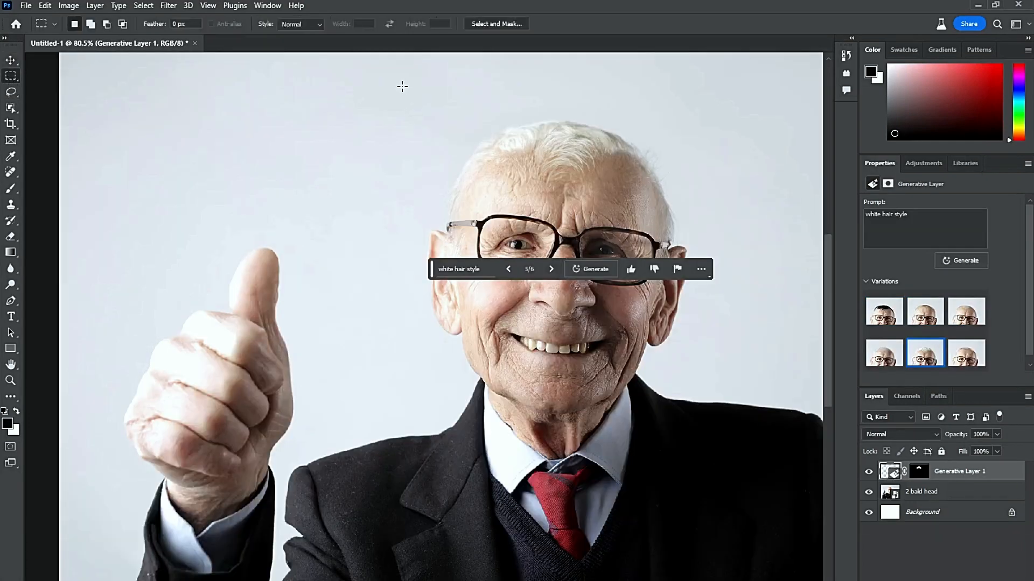
left_click_drag(395, 66, 710, 255)
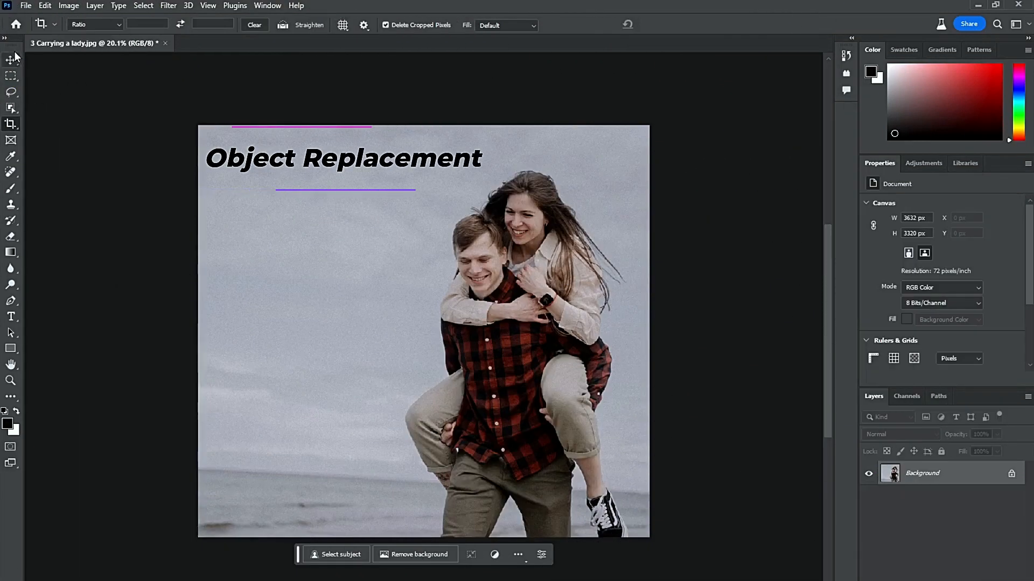
Lasso the man carrying the woman, following his head, plaid shirt and trousers while leaving her out
left_click(11, 93)
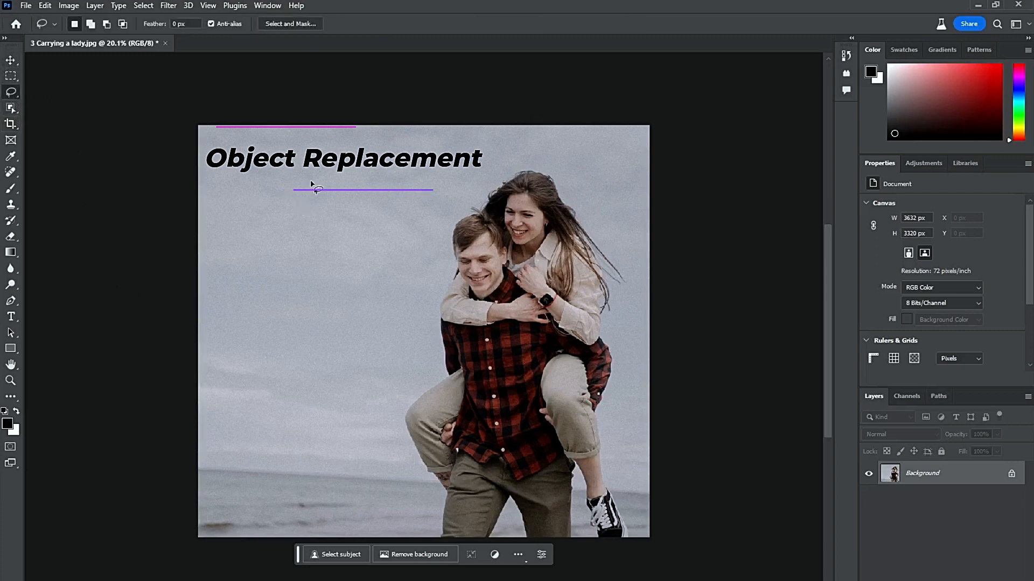
mouse_move(470, 264)
left_mouse_down()
mouse_move(470, 215)
mouse_move(517, 280)
mouse_move(510, 299)
mouse_move(471, 299)
left_mouse_up()
mouse_move(592, 401)
left_mouse_down()
mouse_move(611, 371)
mouse_move(557, 323)
mouse_move(442, 324)
mouse_move(456, 432)
mouse_move(492, 549)
mouse_move(573, 474)
mouse_move(554, 355)
mouse_move(593, 350)
left_mouse_up()
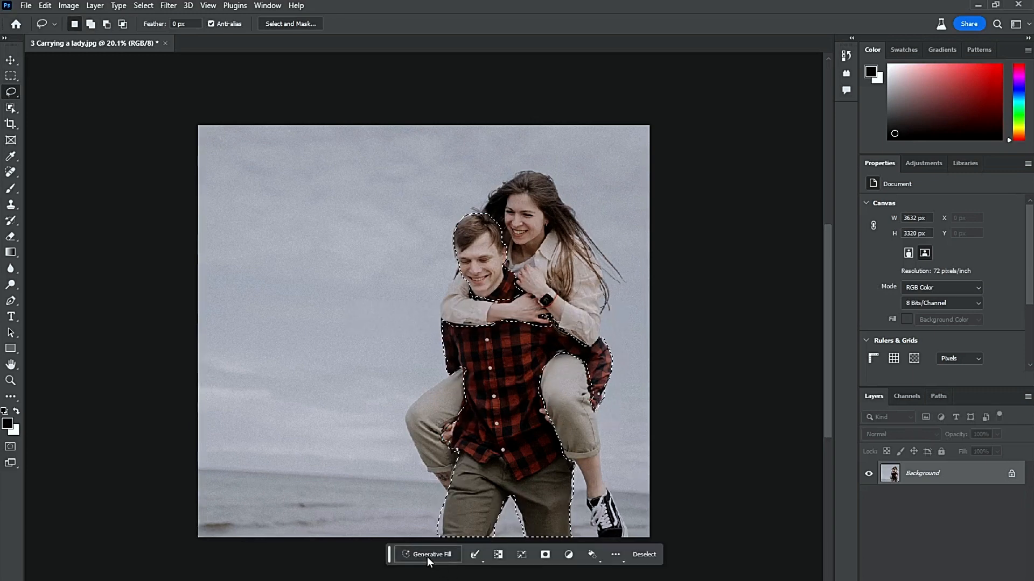
Replace the selected man using Generative Fill with the prompt "kangaroo" and go through the variations to the third one
left_click(430, 556)
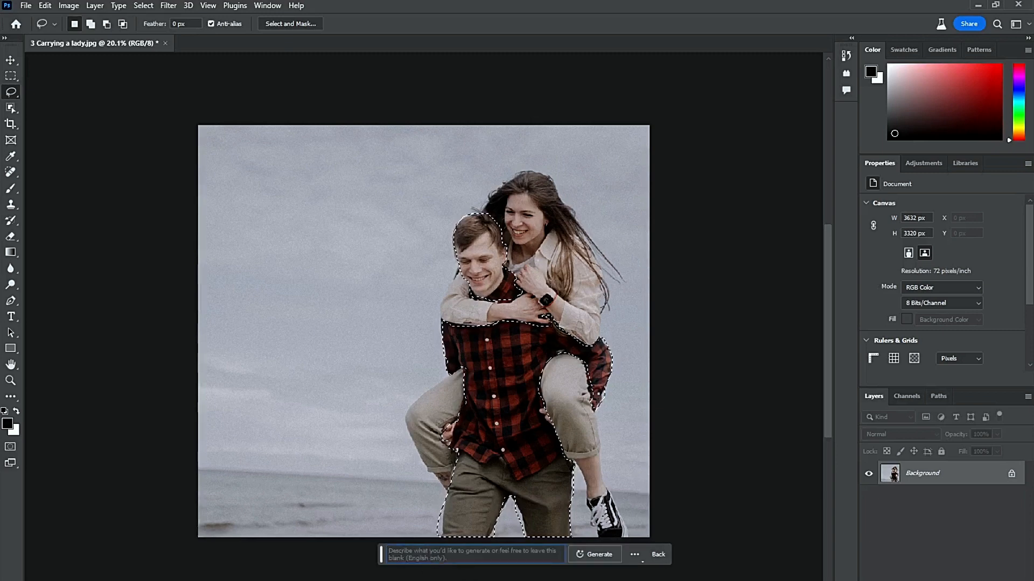
type("kan")
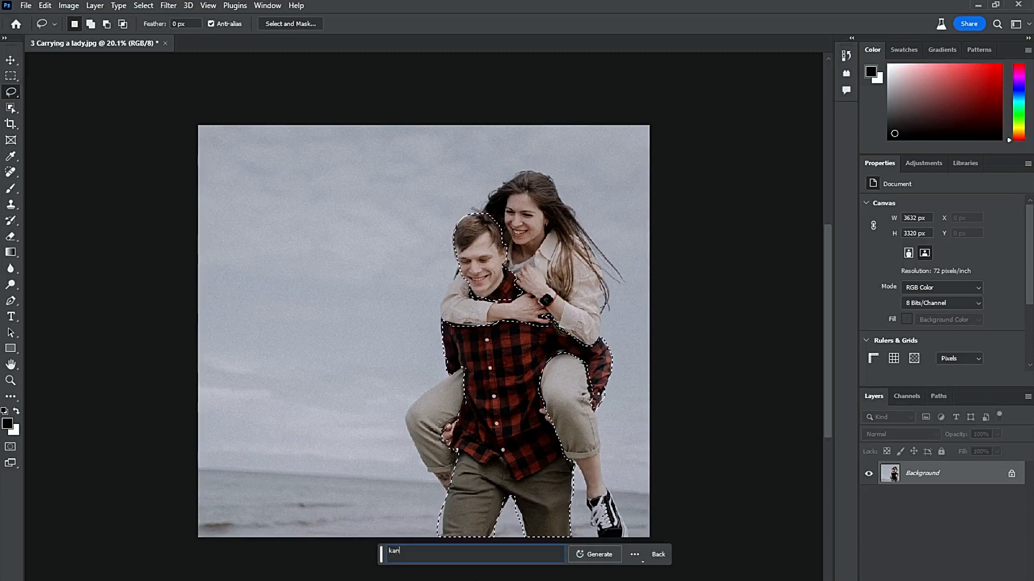
type("garoo")
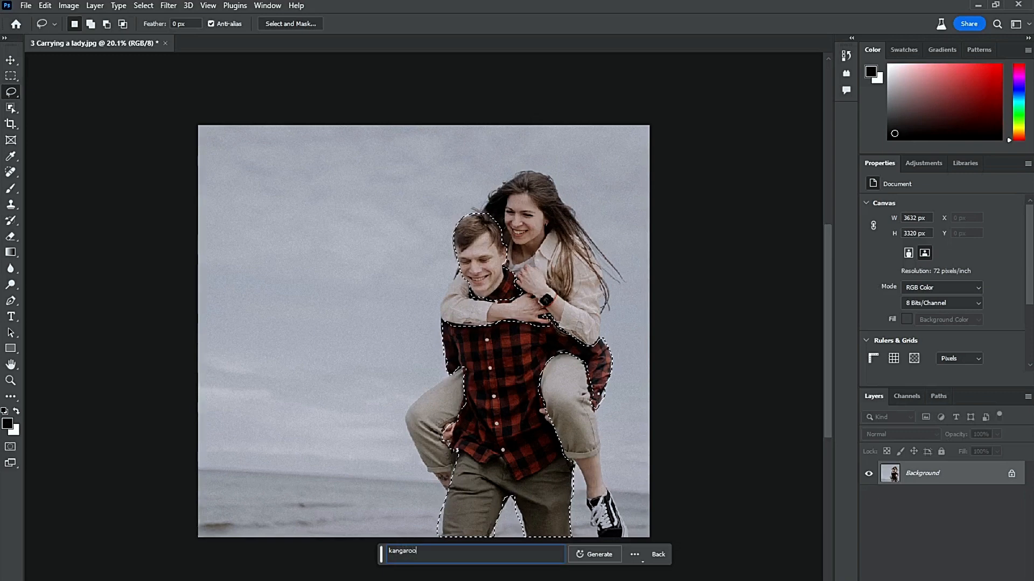
left_click(599, 554)
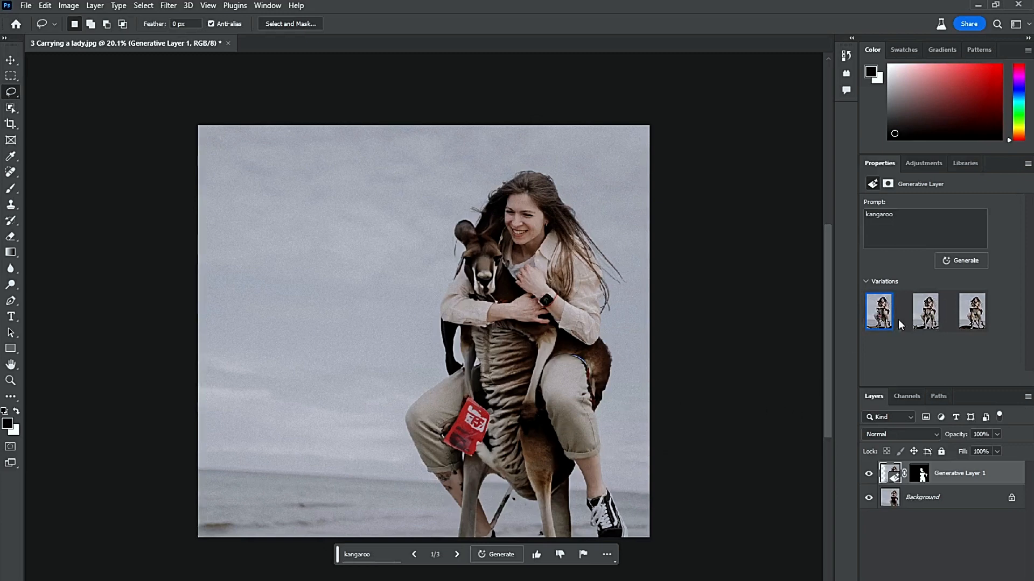
left_click(925, 325)
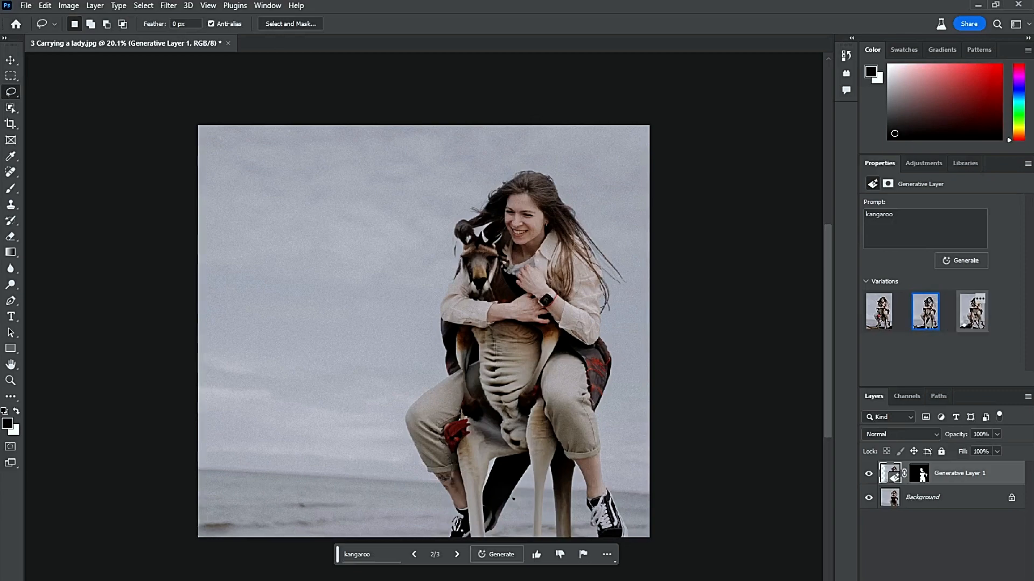
left_click(967, 324)
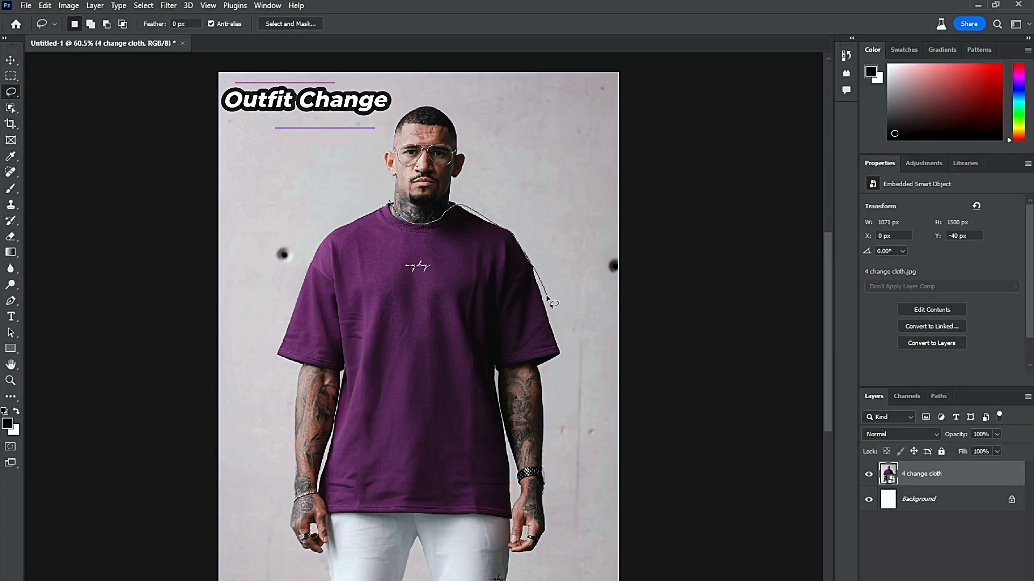
Lasso around the tattooed man's purple T-shirt and arms, closing the outline at the neckline
mouse_move(541, 399)
left_mouse_down()
mouse_move(546, 470)
mouse_move(523, 486)
left_mouse_up()
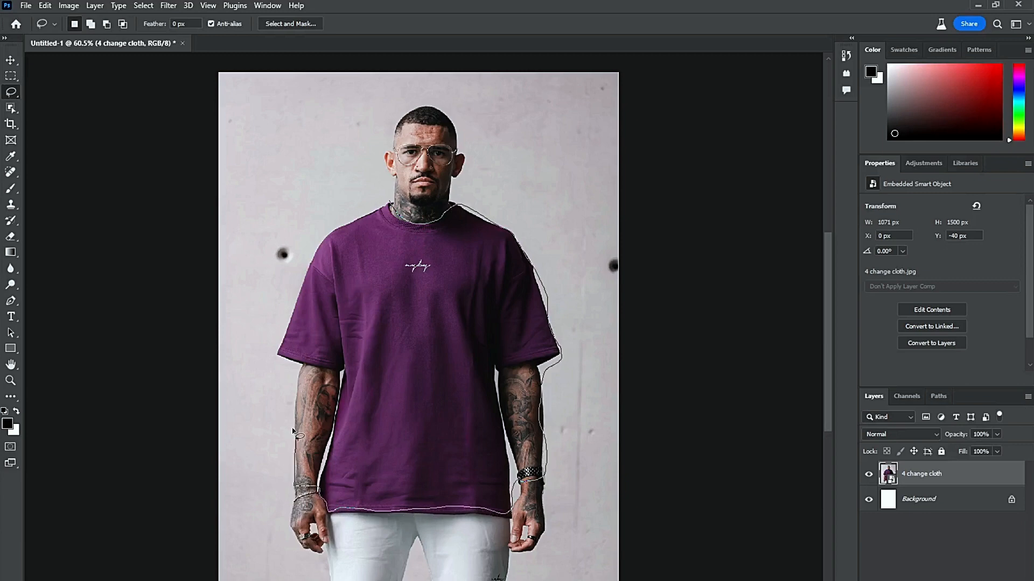
left_click_drag(284, 334, 311, 254)
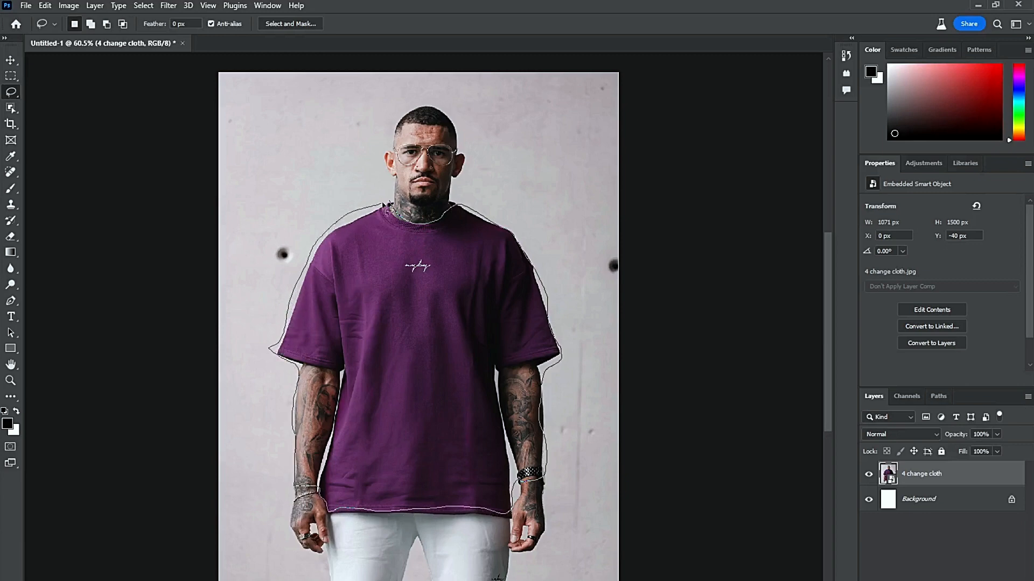
left_click_drag(385, 206, 387, 207)
Change the selected outfit using Generative Fill with the prompt "suit" and choose the third variation
left_click(312, 531)
type("su")
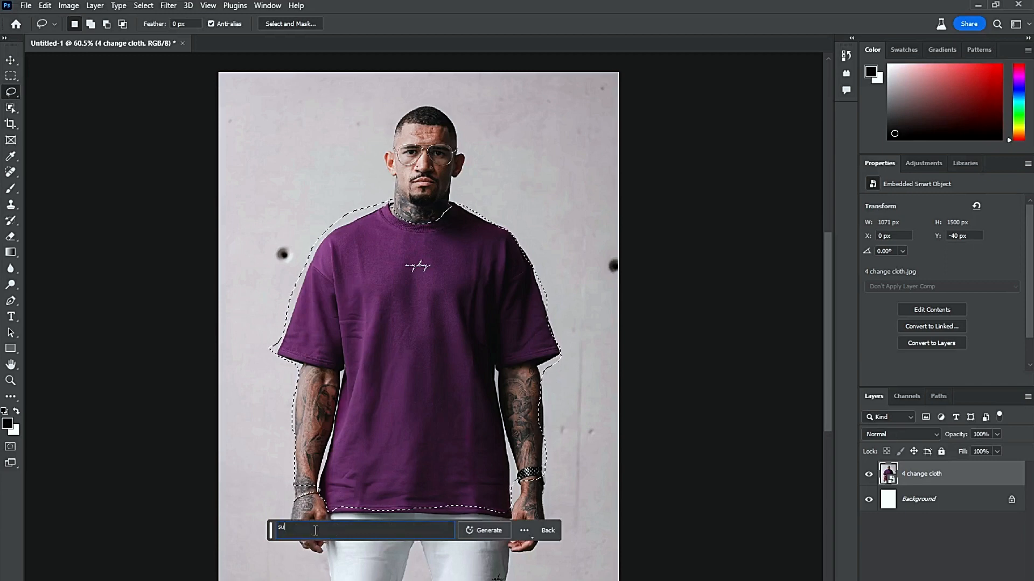
type("it")
left_click(485, 532)
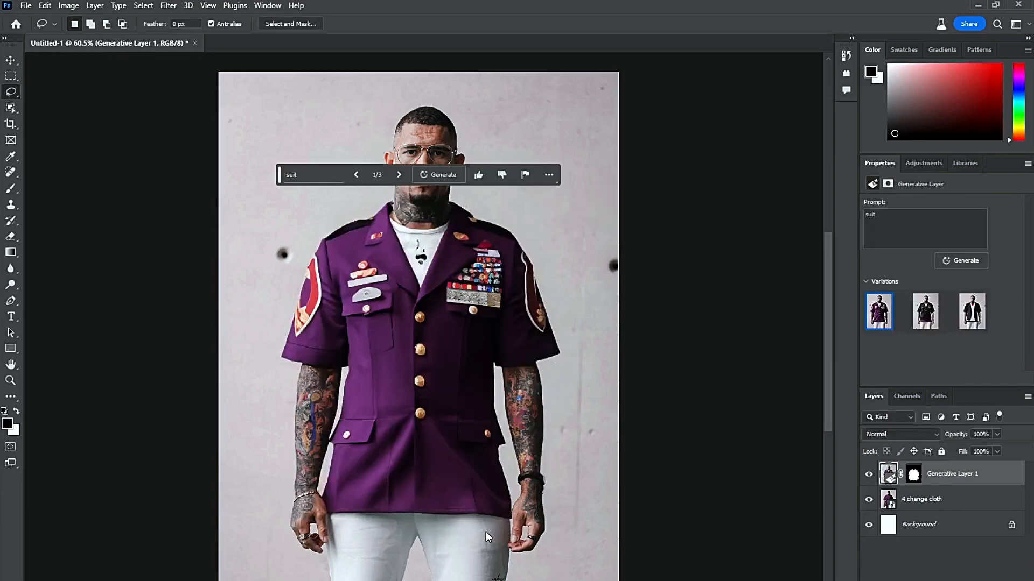
left_click(923, 325)
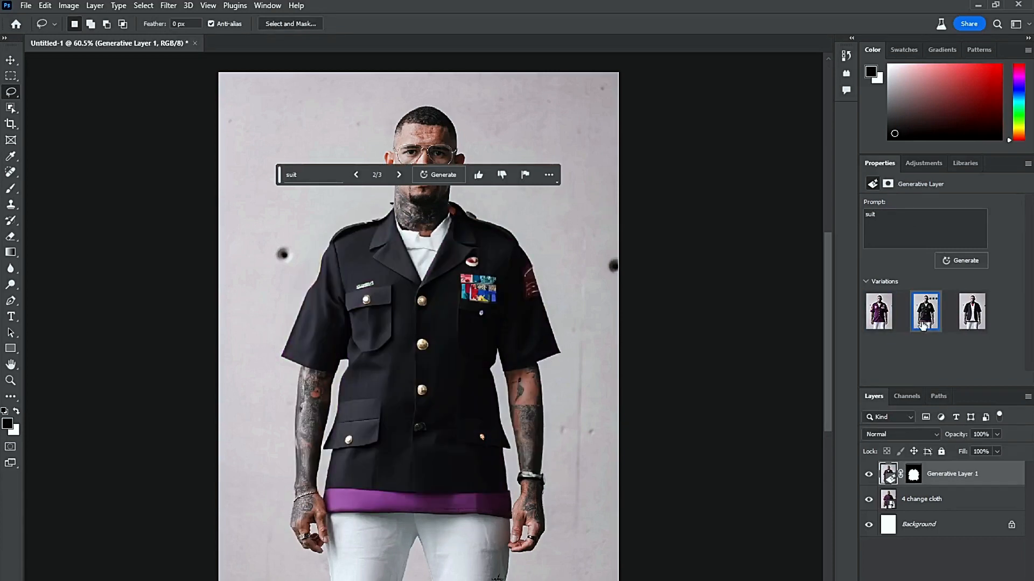
left_click(972, 326)
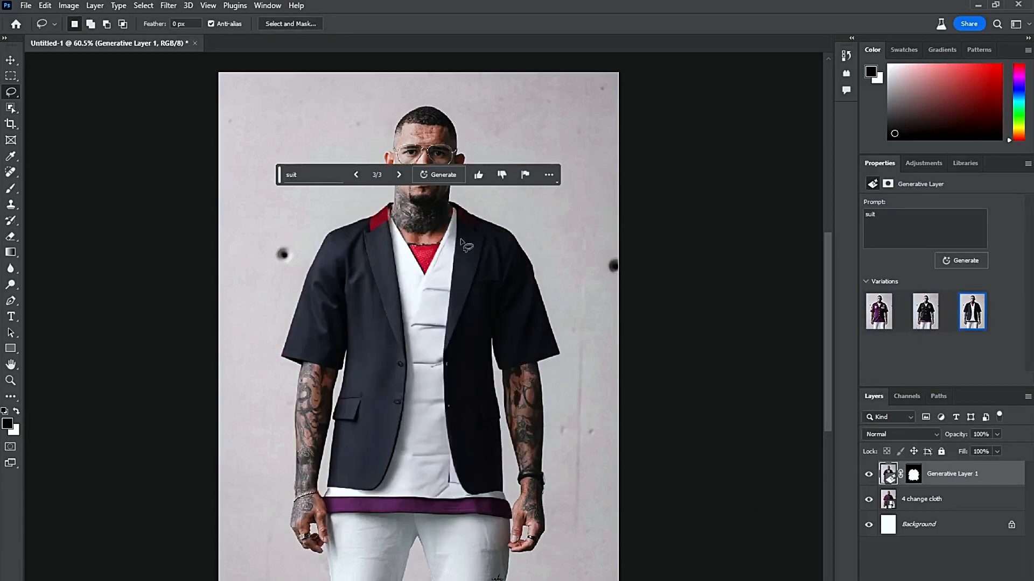
Select the "4 change cloth" photo layer with the Move tool by picking the wall beside the man
left_click(11, 61)
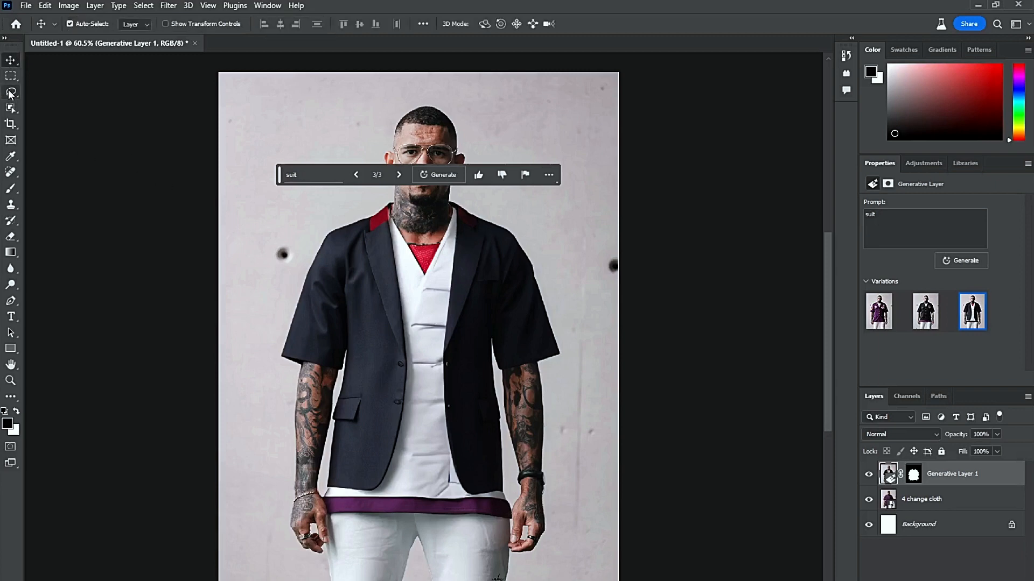
left_click(236, 193)
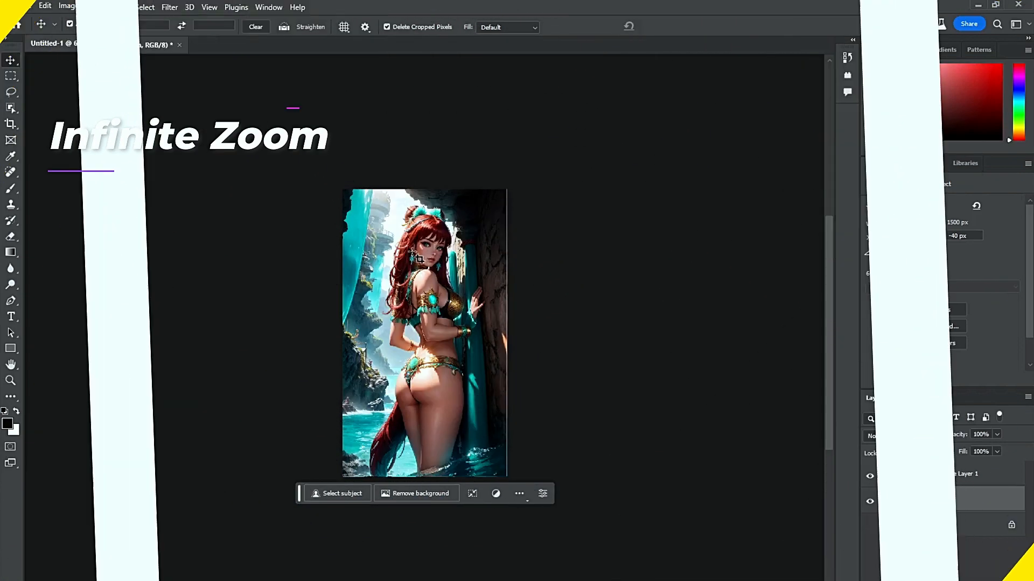
Extend the canvas into a 1:1 square with the Crop tool, adding blank space around the red-haired woman's image
left_click(428, 258)
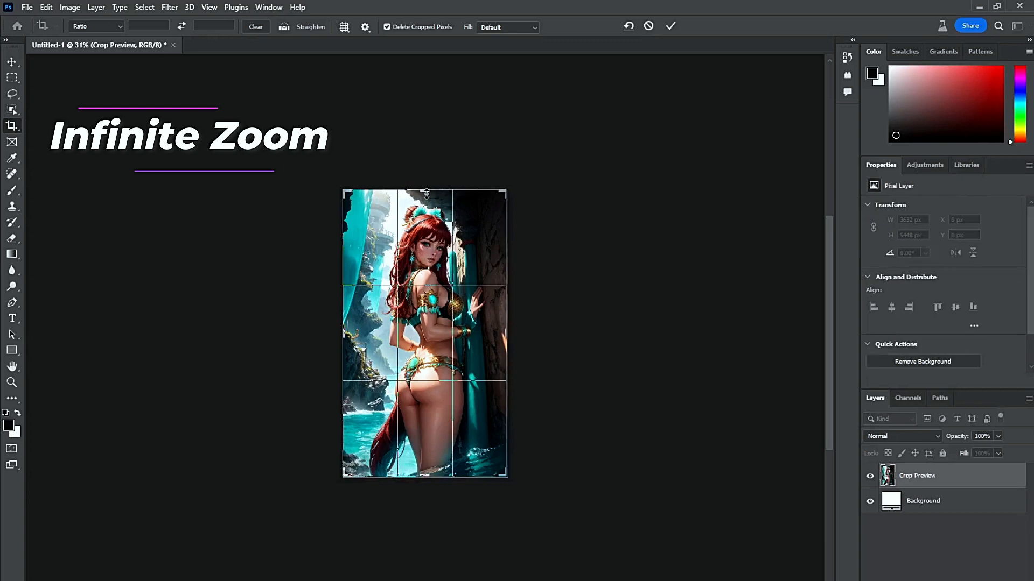
left_click_drag(427, 192, 427, 143)
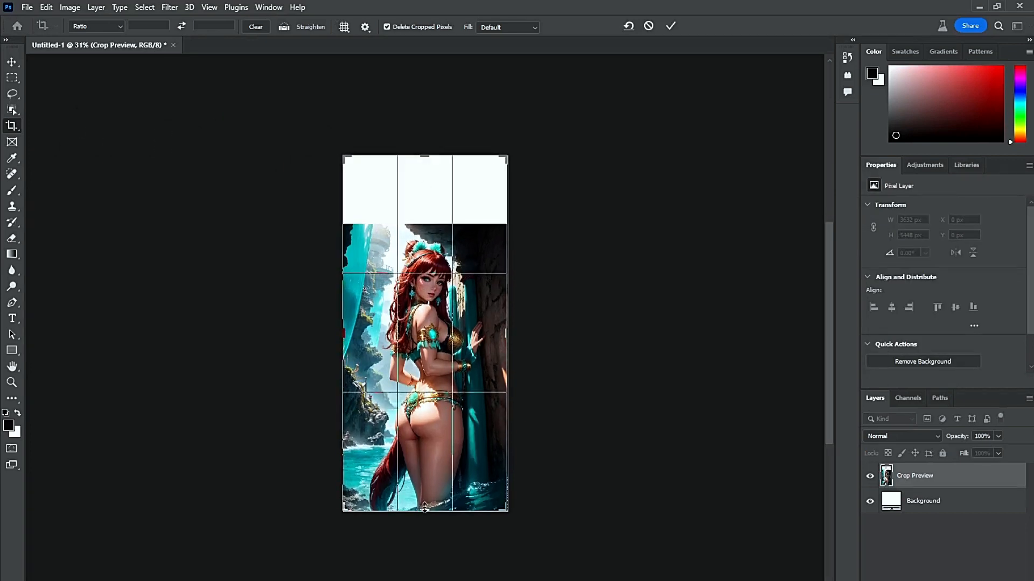
left_click_drag(424, 509, 425, 547)
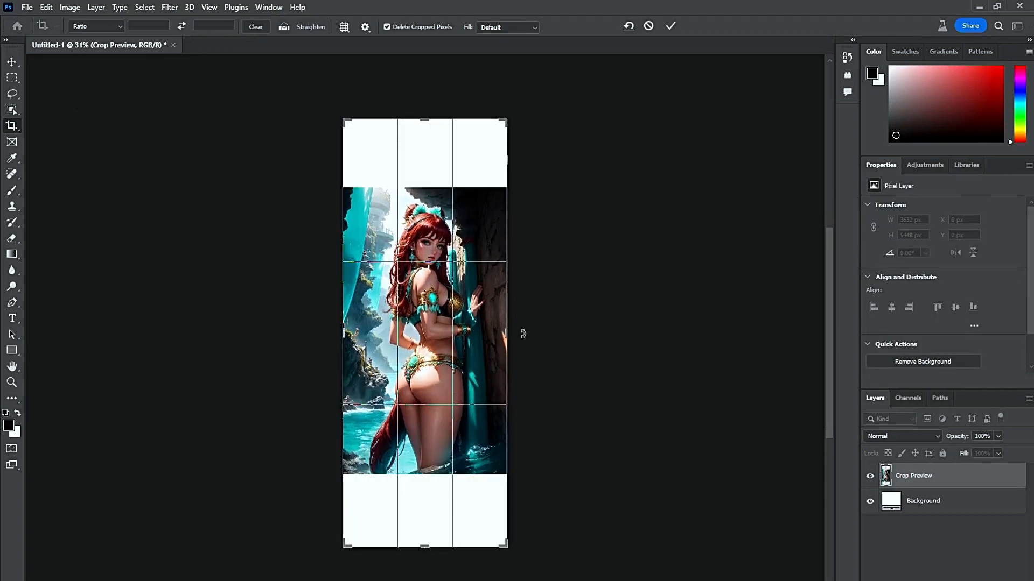
left_click_drag(505, 330, 532, 329)
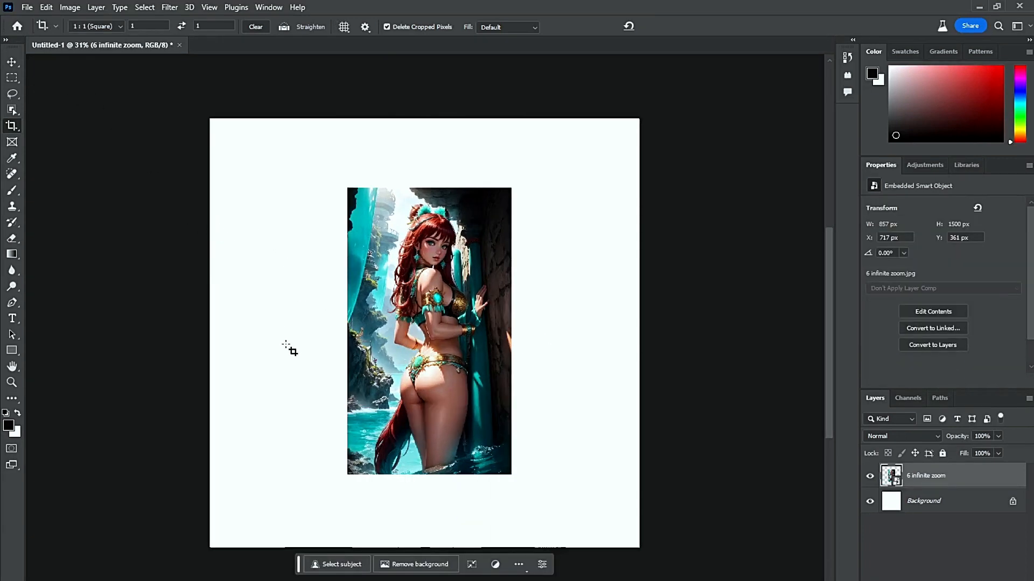
Select the whole canvas and subtract a rectangle just inside the image's edges, leaving the blank surroundings selected
key("ctrl+a")
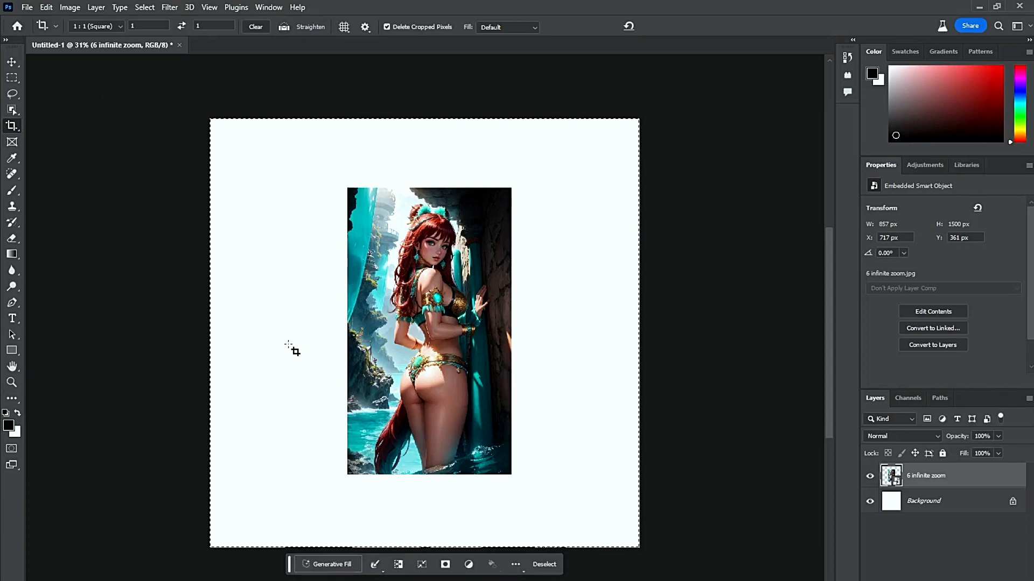
left_click(12, 79)
key("alt")
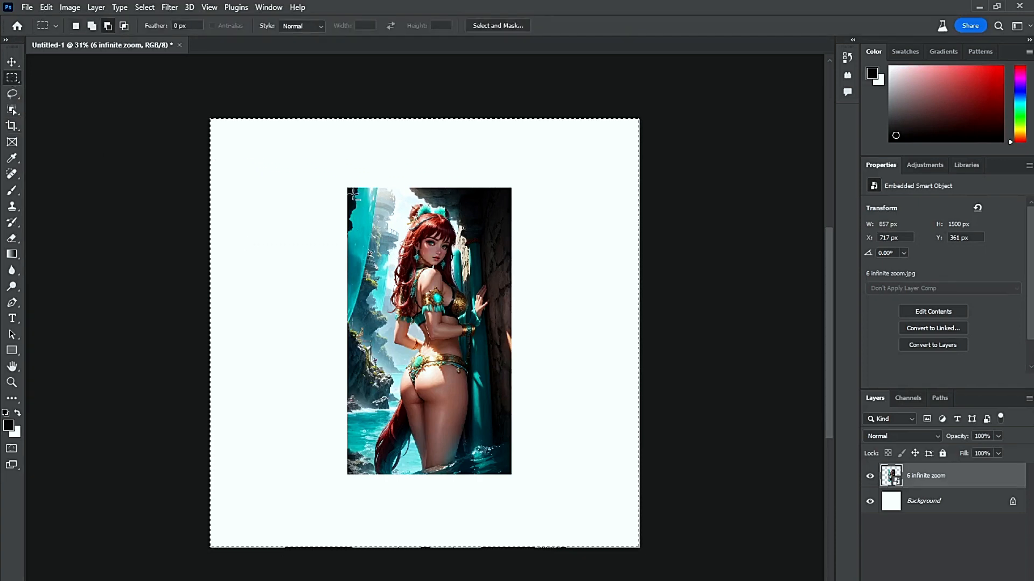
left_click_drag(354, 195, 502, 471)
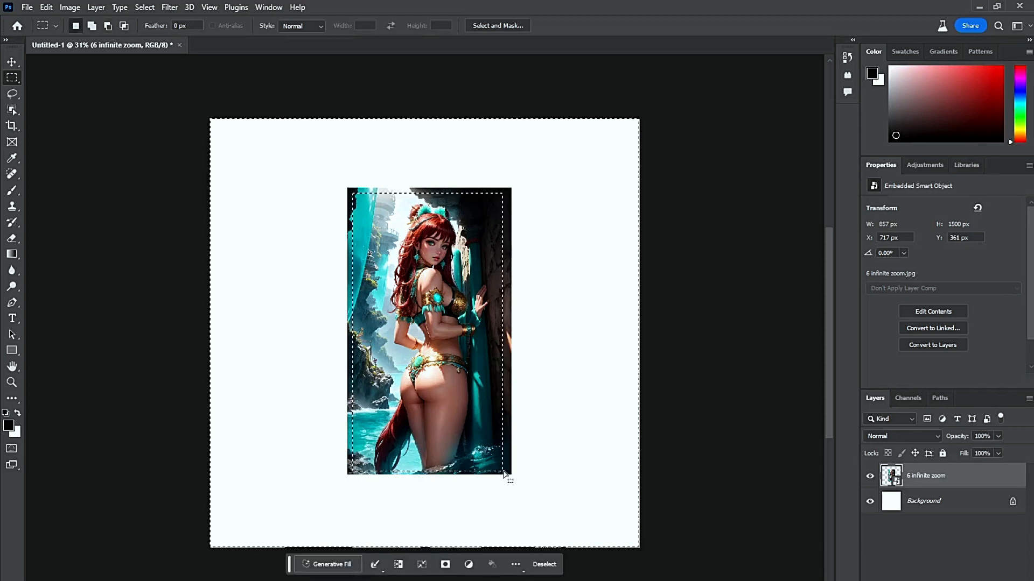
Fill the blank surroundings with Generative Fill, leaving the prompt empty
left_click(332, 565)
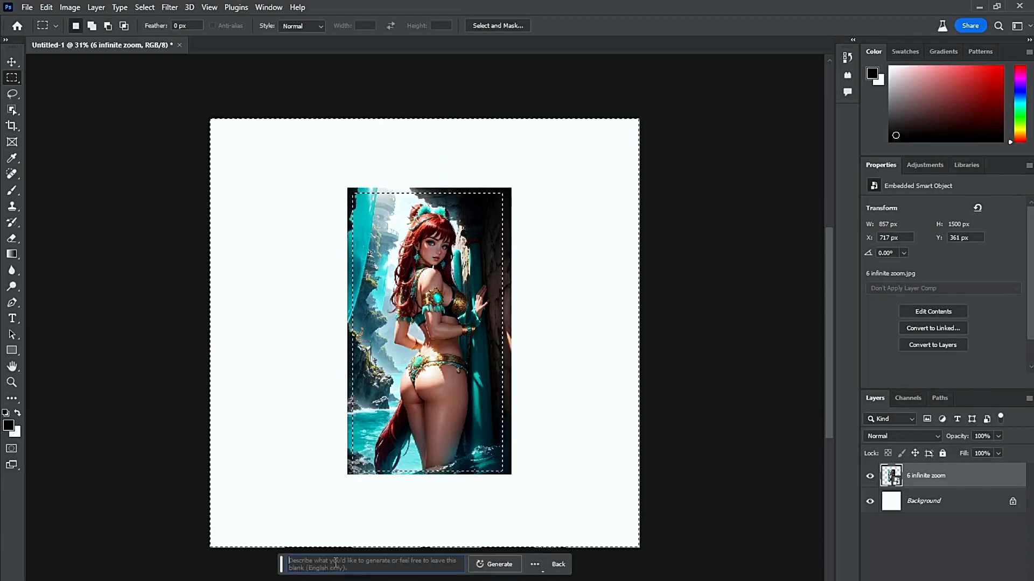
left_click(499, 566)
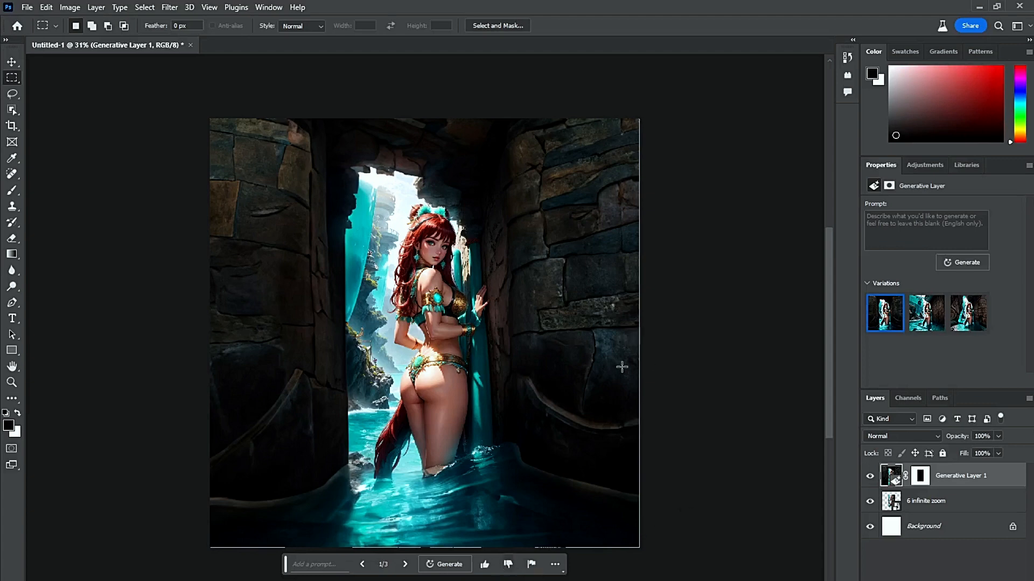
Extend the square canvas evenly around the expanded image with the Crop tool and fill the new blank border using Generative Fill without a prompt
key("c")
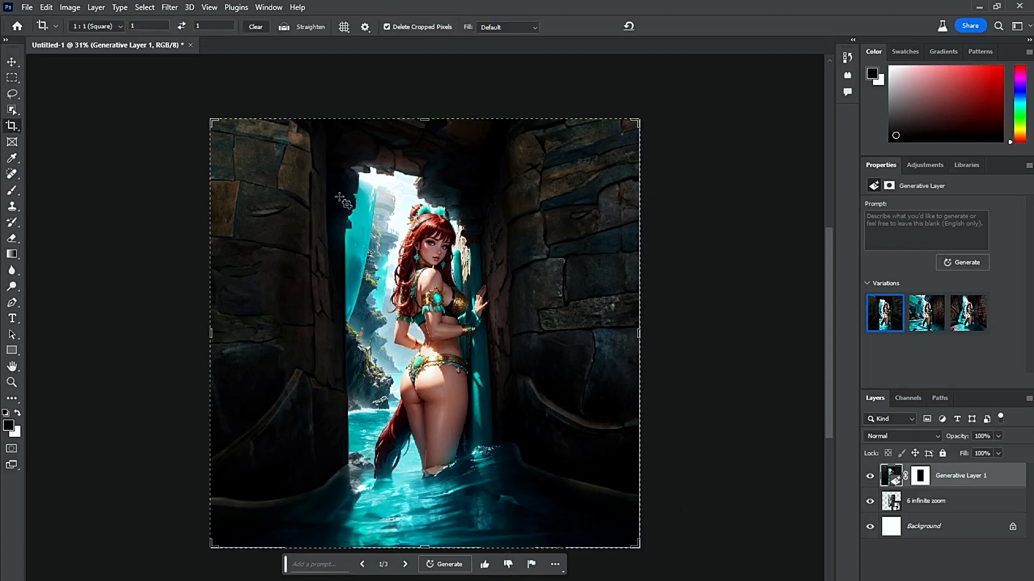
left_click_drag(425, 118, 424, 89)
left_click_drag(424, 578, 425, 580)
key("Return")
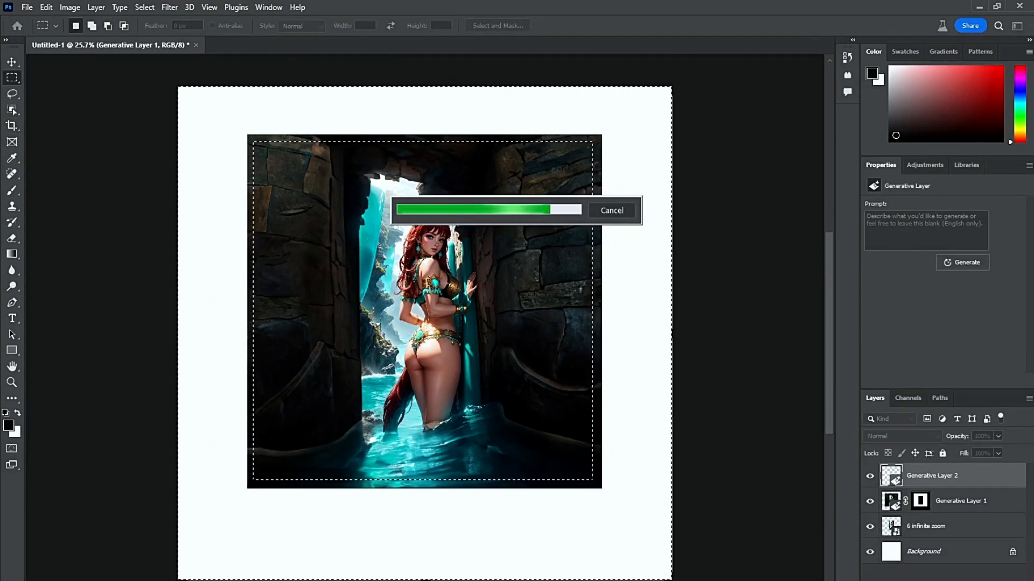
scroll(571, 464, "up", 1)
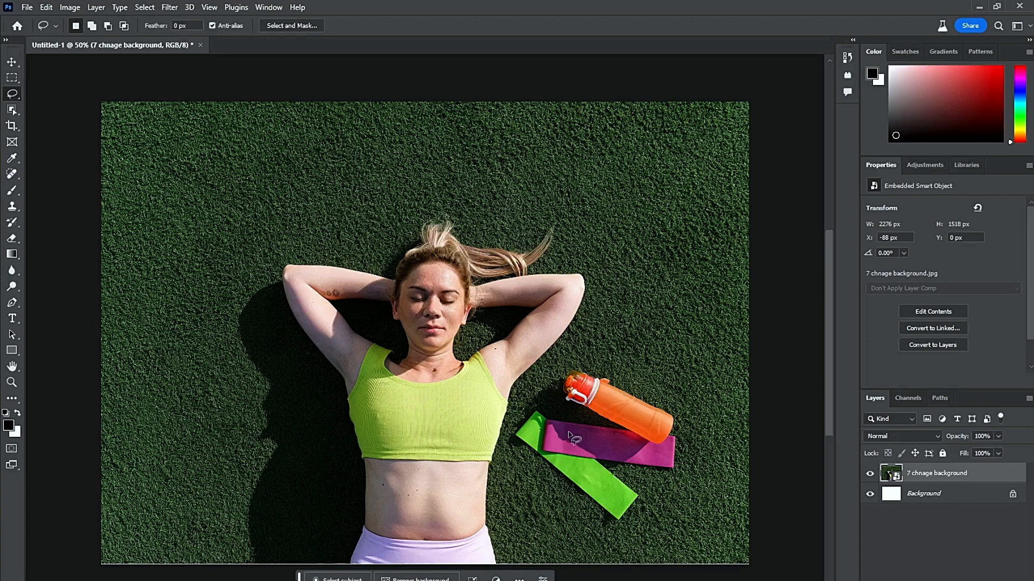
Lasso the orange bottle and exercise bands on the grass and remove them using Generative Fill with an empty prompt
left_click_drag(599, 354, 553, 378)
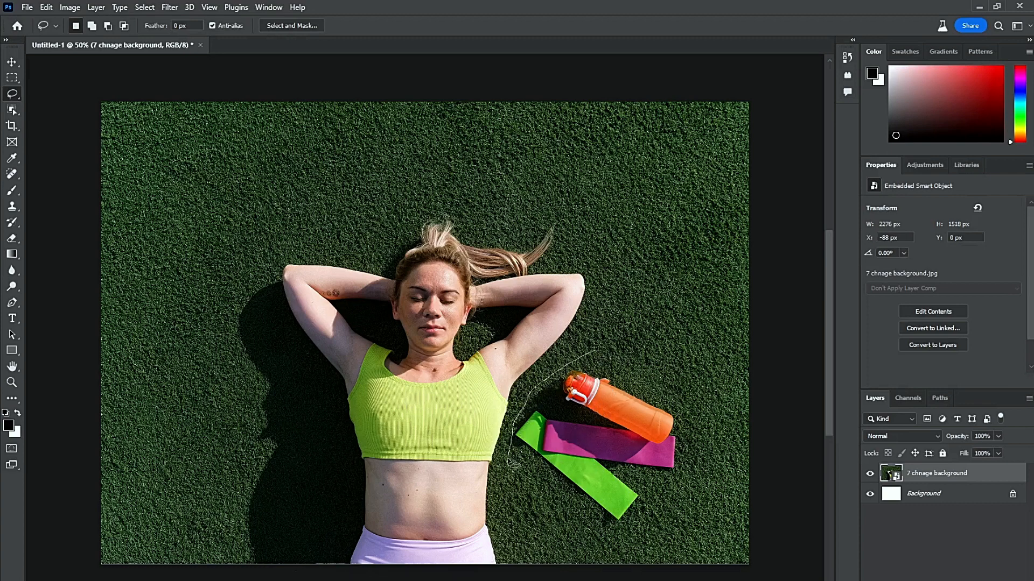
mouse_move(585, 521)
left_mouse_down()
mouse_move(674, 516)
mouse_move(702, 470)
mouse_move(694, 381)
mouse_move(630, 349)
mouse_move(582, 364)
left_mouse_up()
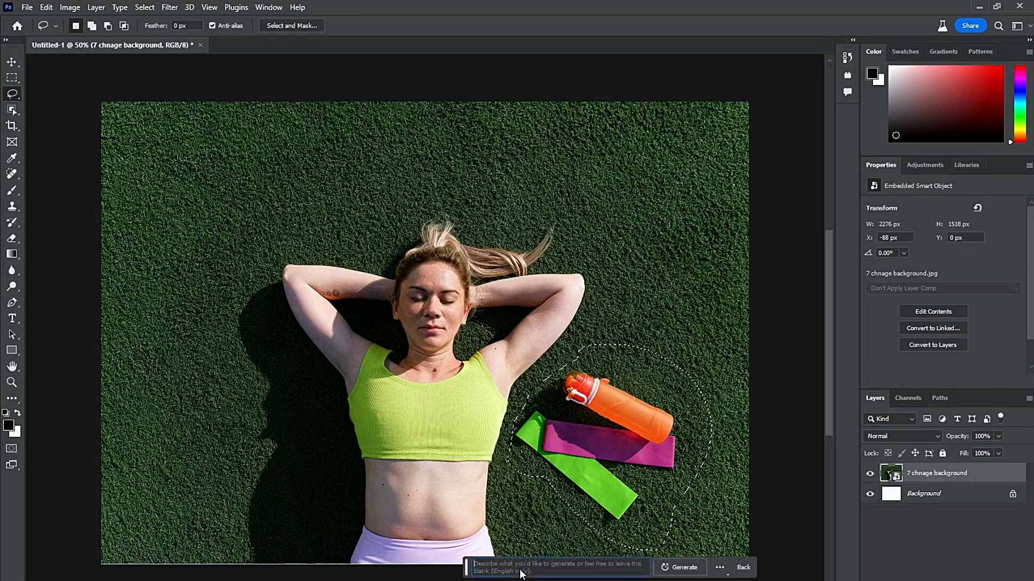
left_click(681, 569)
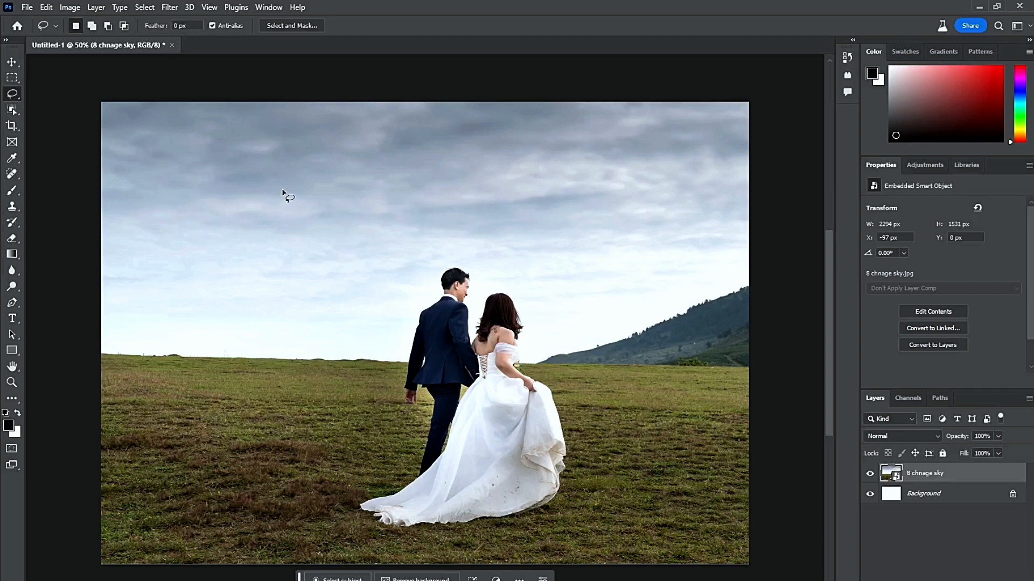
Select the sky behind the wedding couple, replace it using Generative Fill with the prompt "sunset", and choose the third variation
left_click(138, 7)
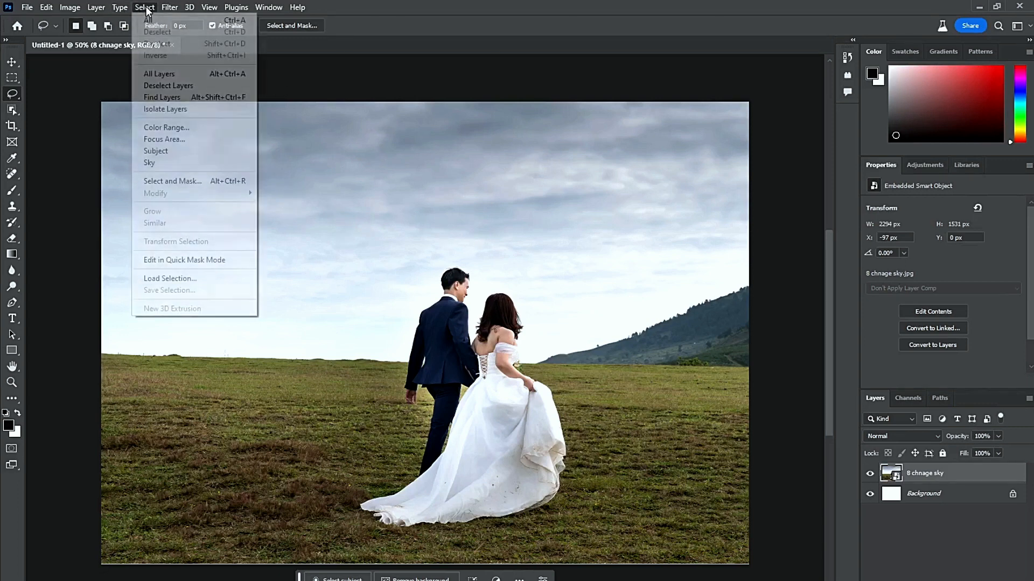
left_click(164, 164)
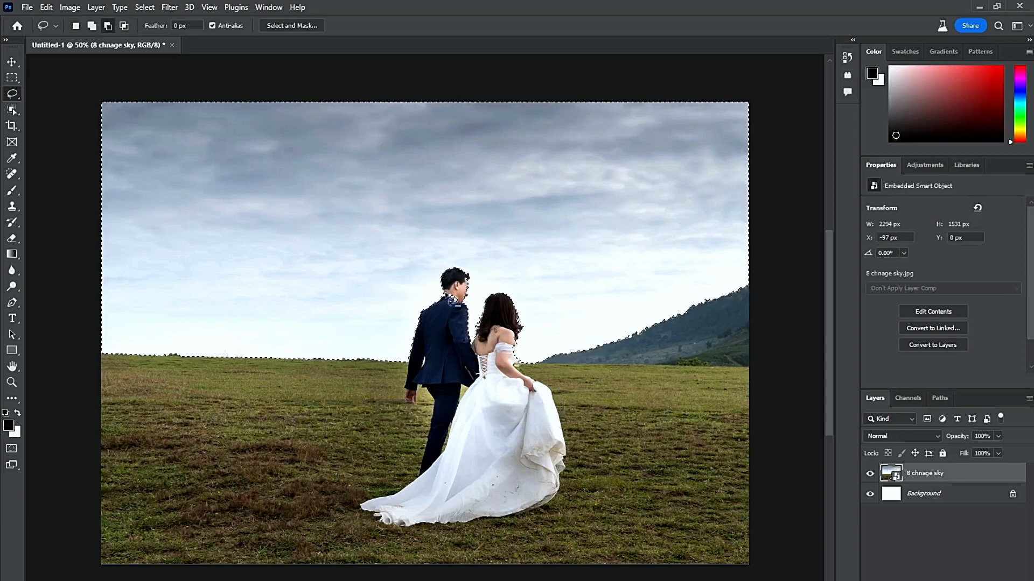
left_click(304, 410)
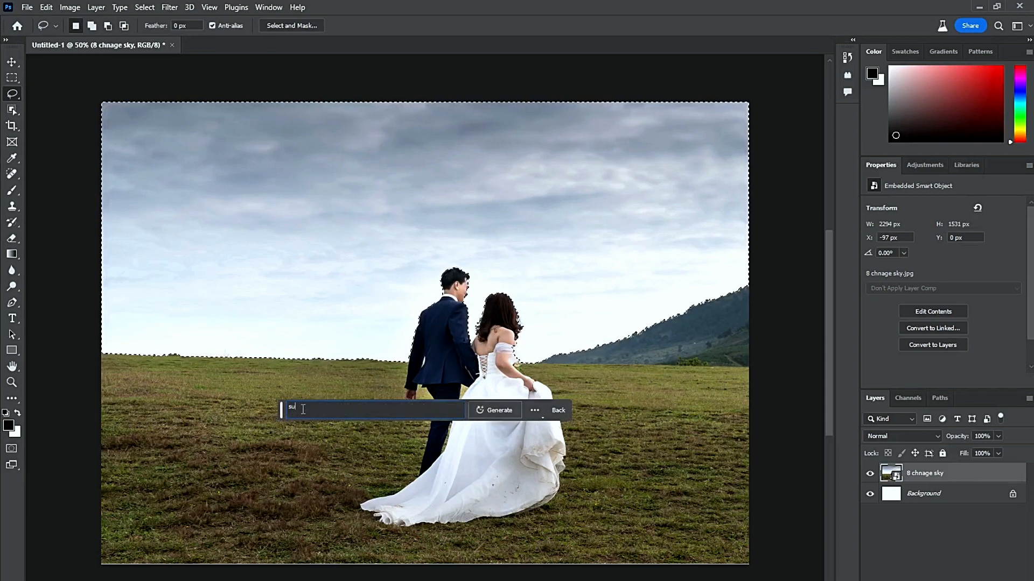
type("sunset")
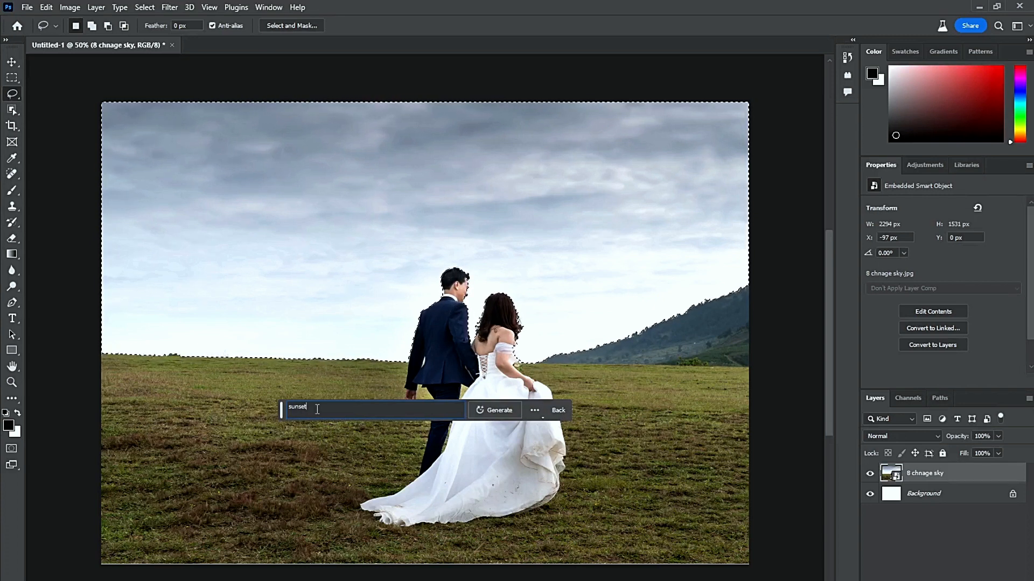
left_click(486, 409)
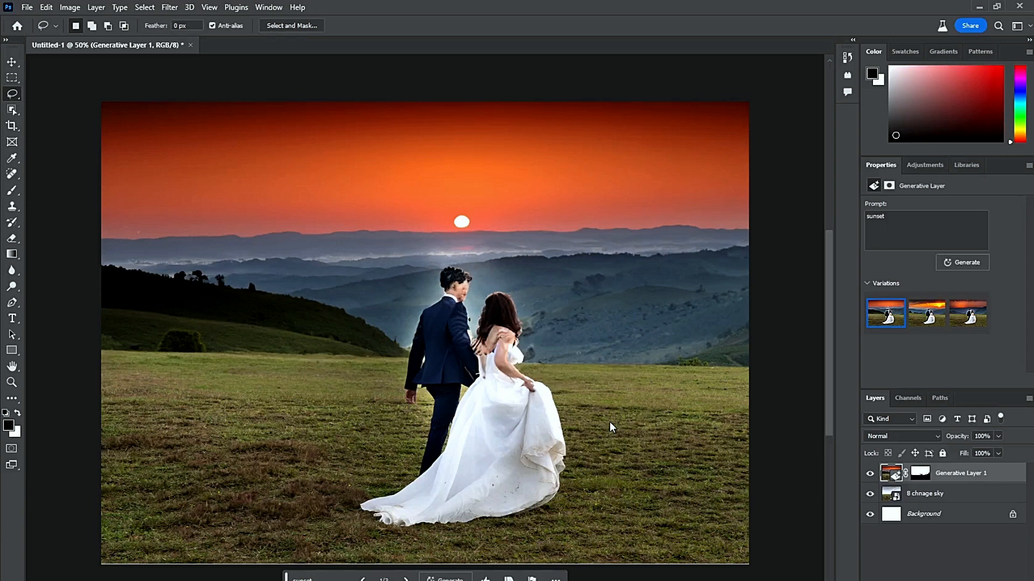
left_click(925, 324)
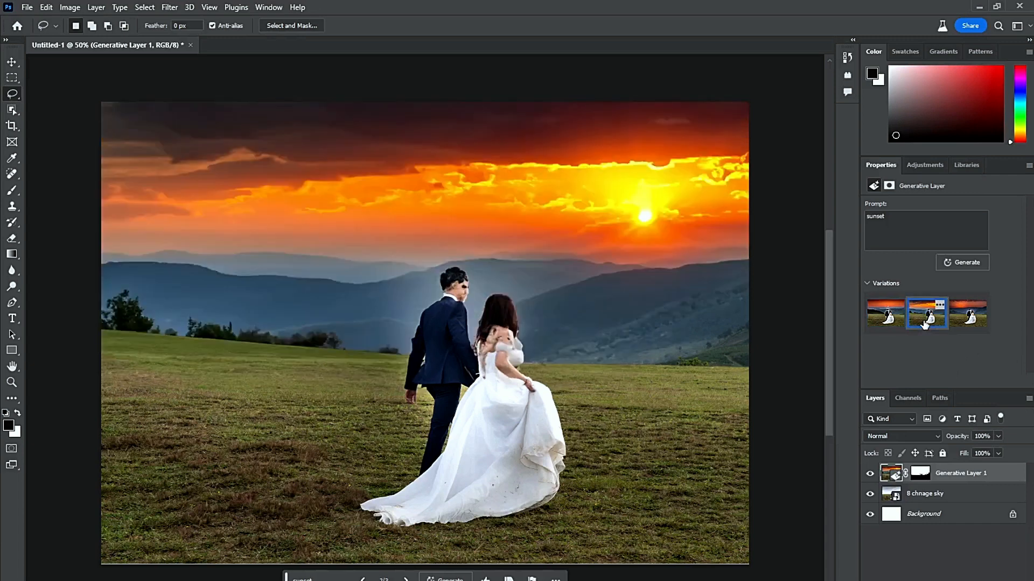
left_click(965, 323)
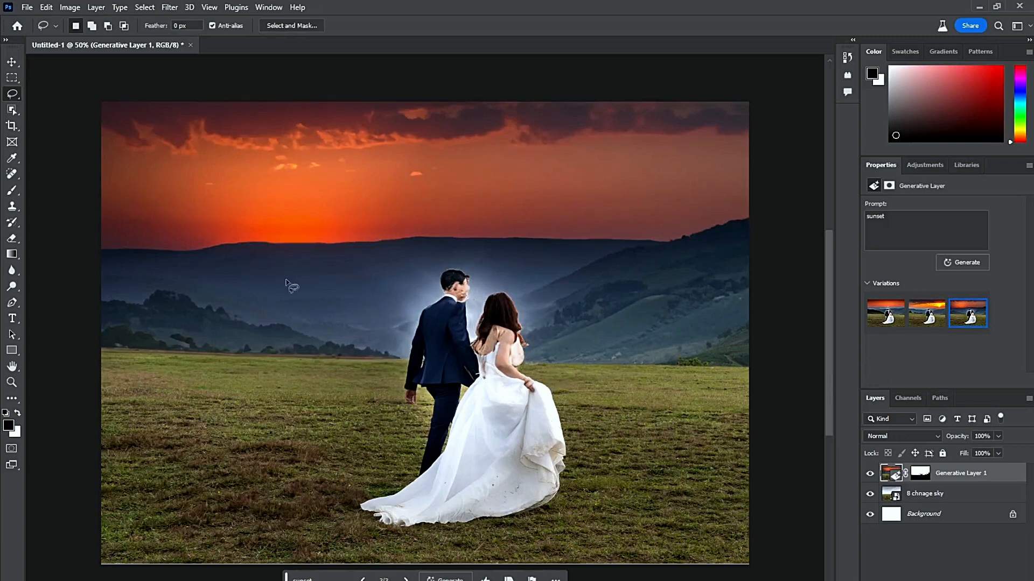
Paint the sunset layer's mask with a soft brush over the couple's heads and shoulders to restore the original figures
left_click(922, 477)
key("b")
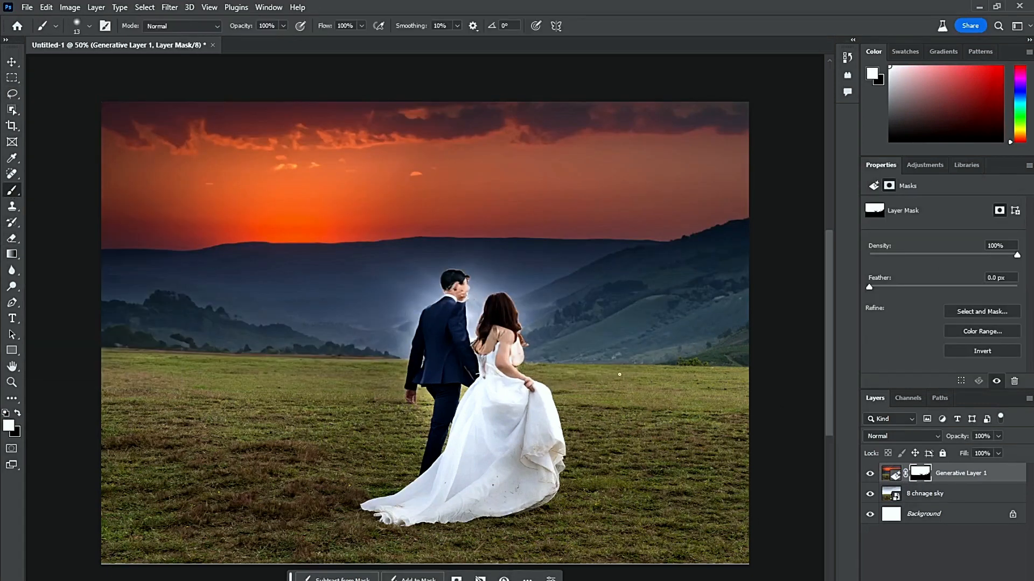
left_click(9, 425)
left_click(510, 299)
left_click(635, 137)
mouse_move(457, 286)
left_mouse_down()
mouse_move(464, 327)
mouse_move(506, 373)
mouse_move(416, 286)
mouse_move(511, 302)
left_mouse_up()
left_click(8, 426)
left_click(635, 137)
left_click(16, 433)
left_click(634, 136)
key("x")
key("bracketleft")
key("bracketleft")
key("bracketleft")
key("bracketleft")
key("bracketleft")
key("bracketleft")
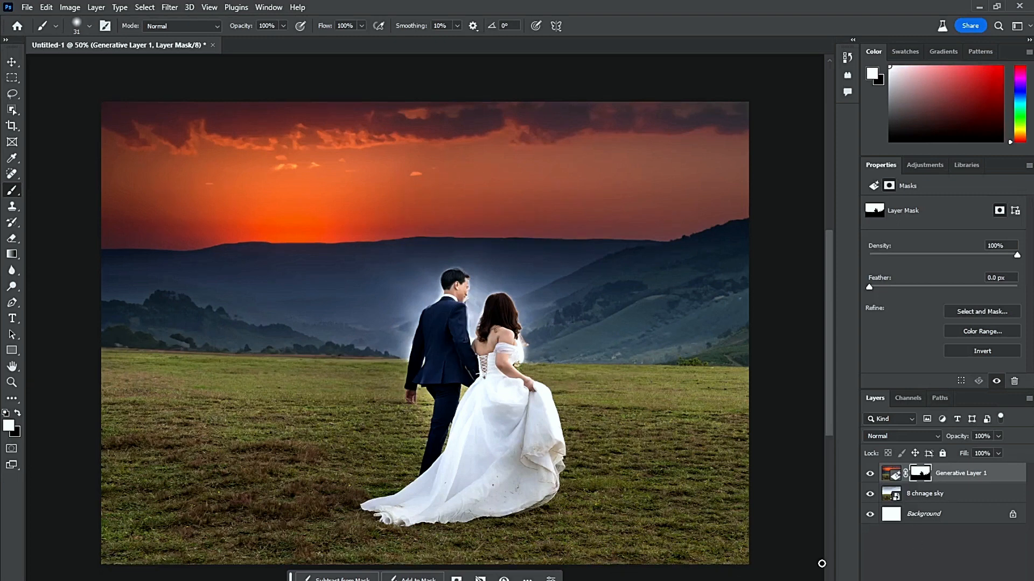
scroll(829, 370, "down", 5)
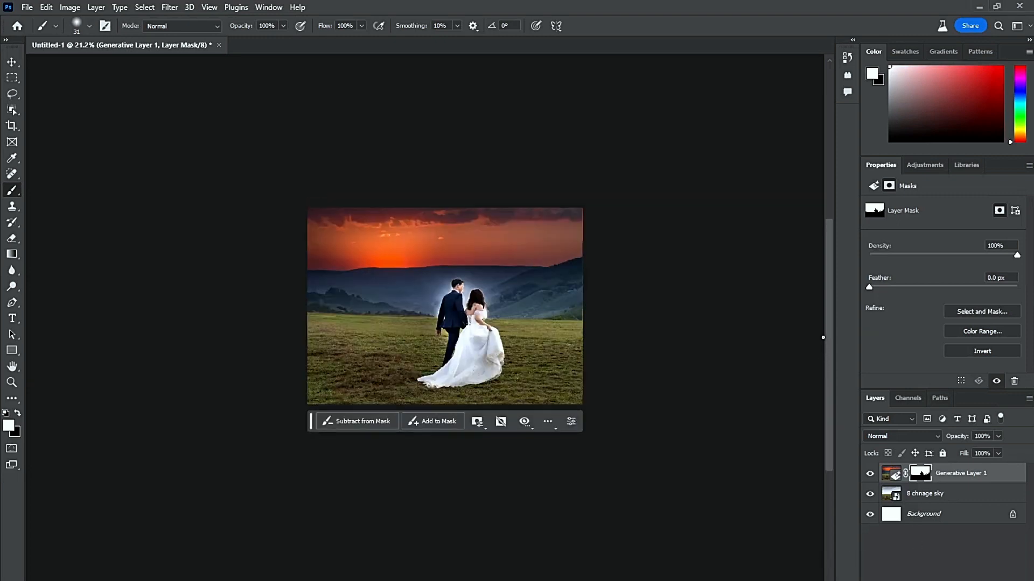
scroll(823, 337, "up", 2)
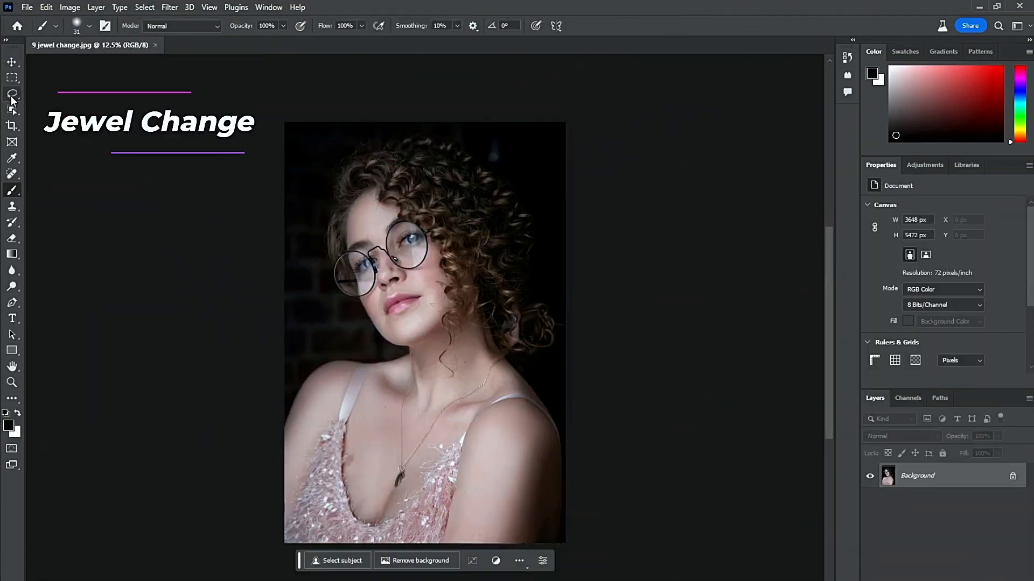
Lasso the woman's necklace and generate replacements using Generative Fill, with the prompt "classy jewel" and then "jewel"
left_click(12, 95)
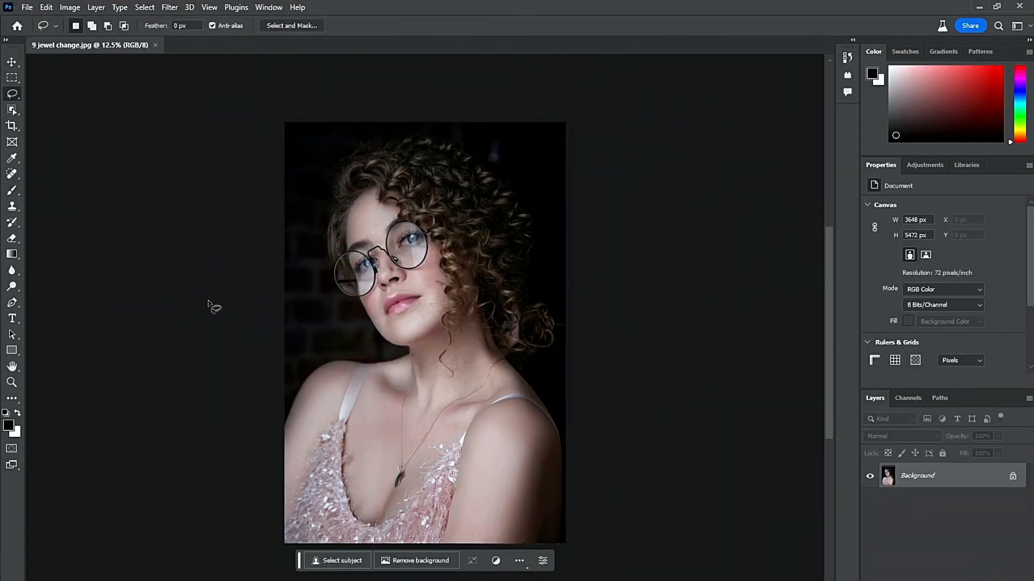
mouse_move(410, 363)
left_mouse_down()
mouse_move(390, 438)
mouse_move(398, 490)
mouse_move(458, 406)
mouse_move(501, 382)
mouse_move(507, 358)
mouse_move(423, 433)
mouse_move(410, 431)
mouse_move(409, 363)
left_mouse_up()
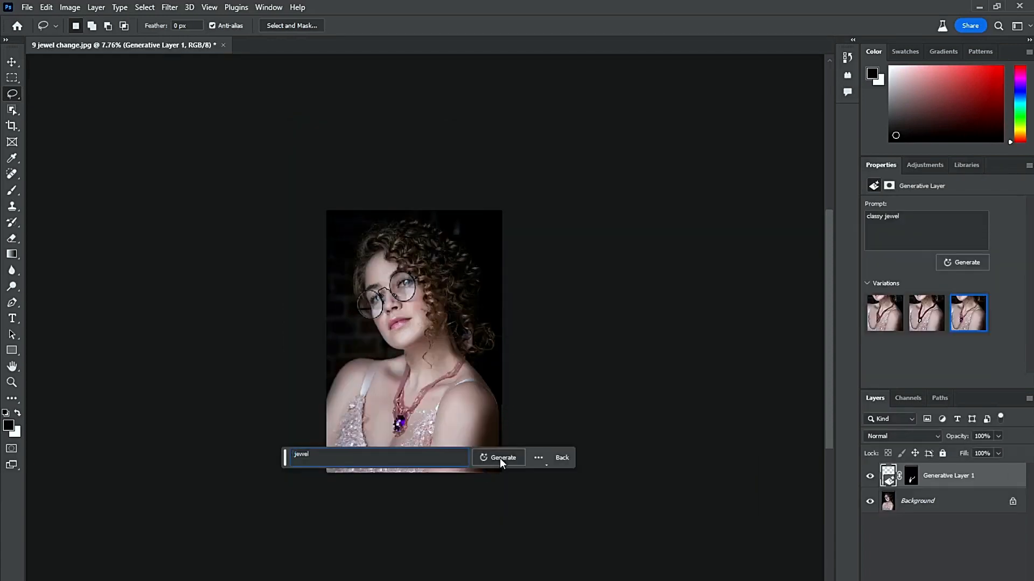
left_click(500, 457)
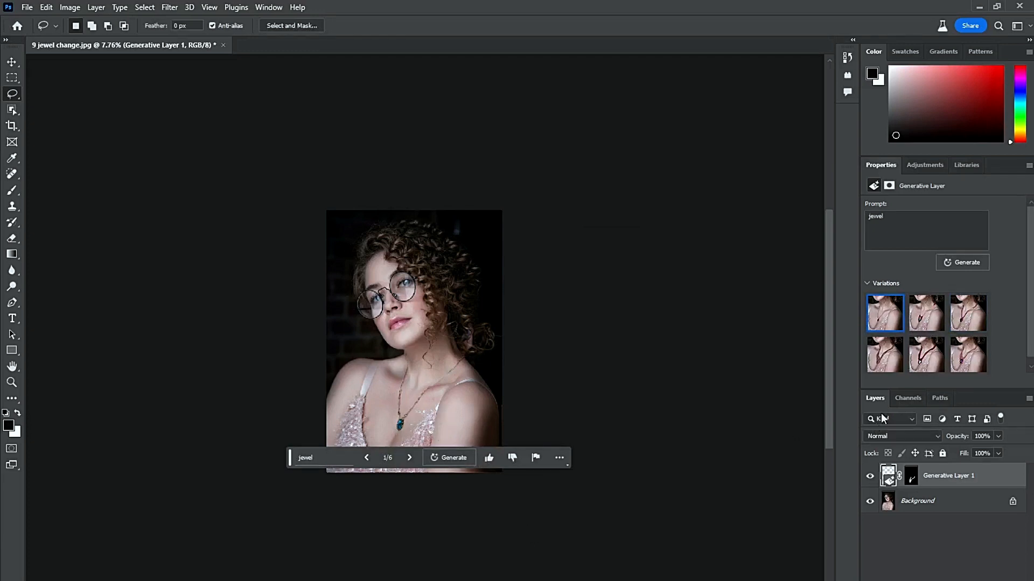
Compare the first three "jewel" variations, return to the first one and examine the necklace up close
left_click(918, 323)
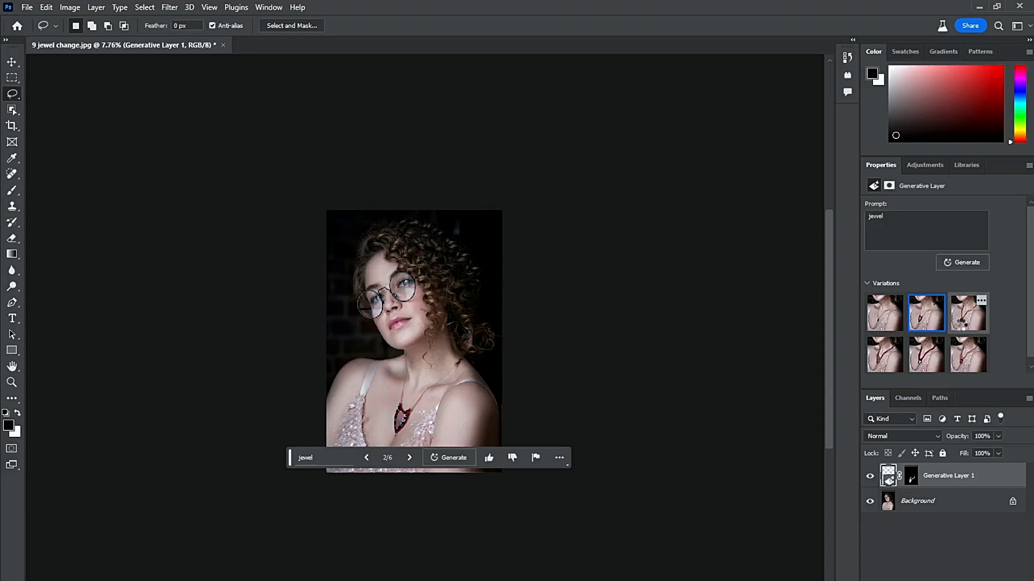
left_click(962, 327)
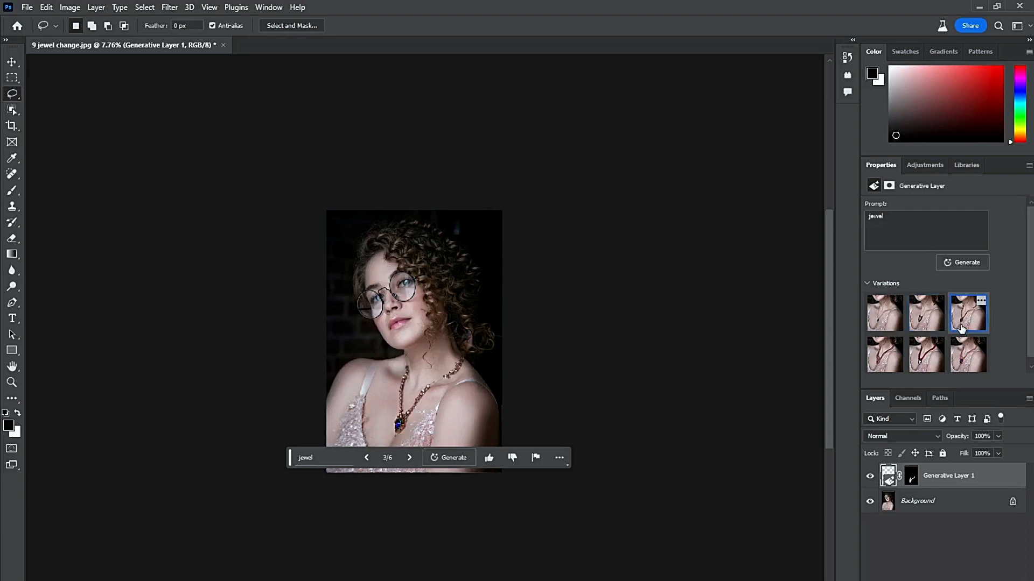
left_click(880, 320)
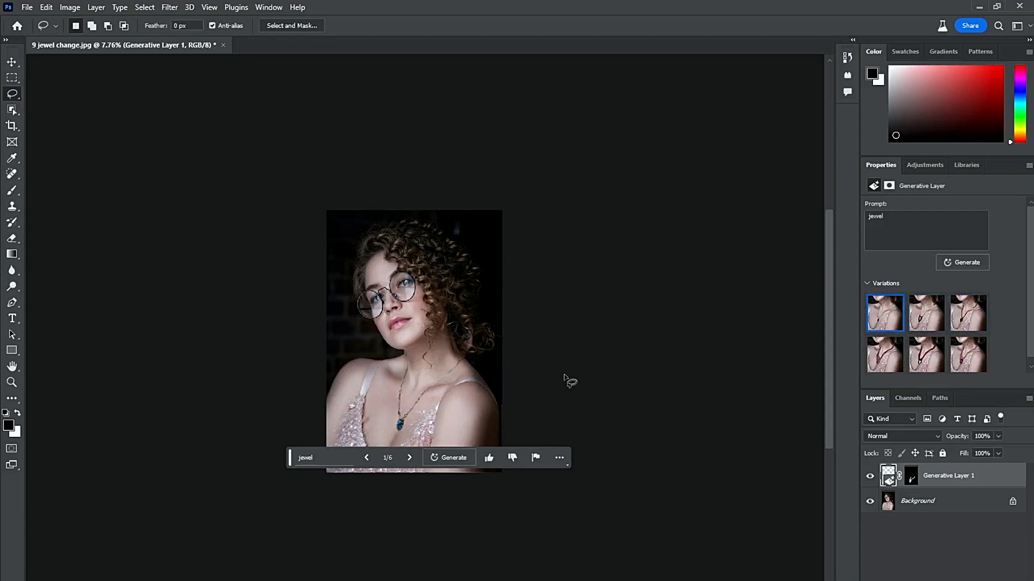
scroll(565, 378, "down", 3)
scroll(566, 378, "up", 10)
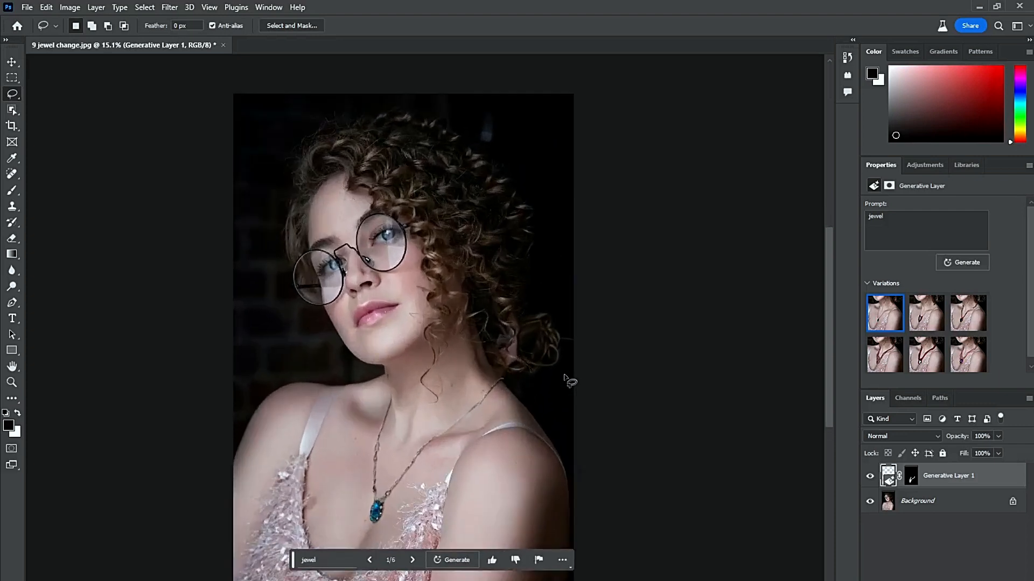
scroll(565, 378, "up", 1)
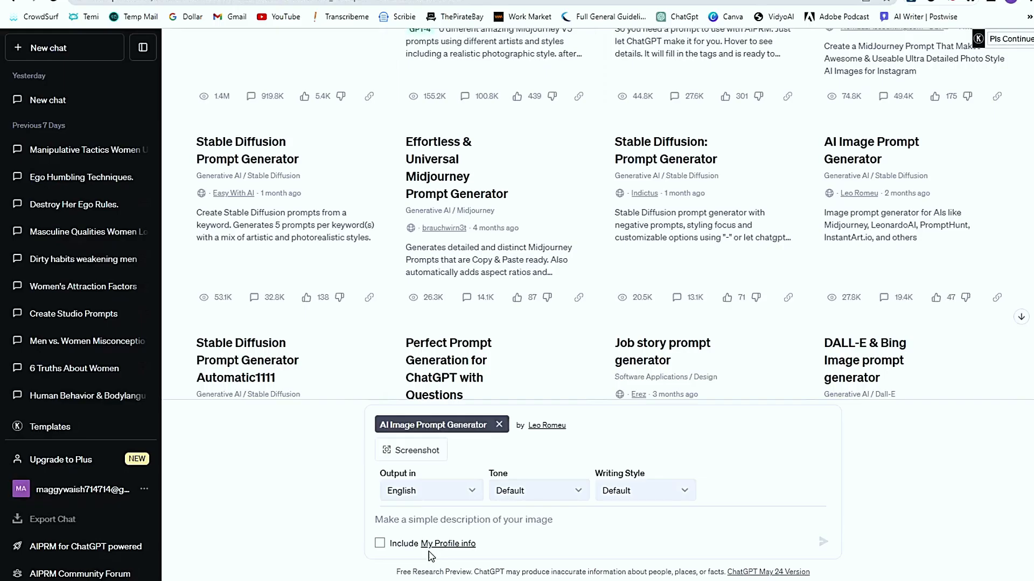
In ChatGPT, submit "create a random creative futuristic image" to the AI Image Prompt Generator template
type("create ")
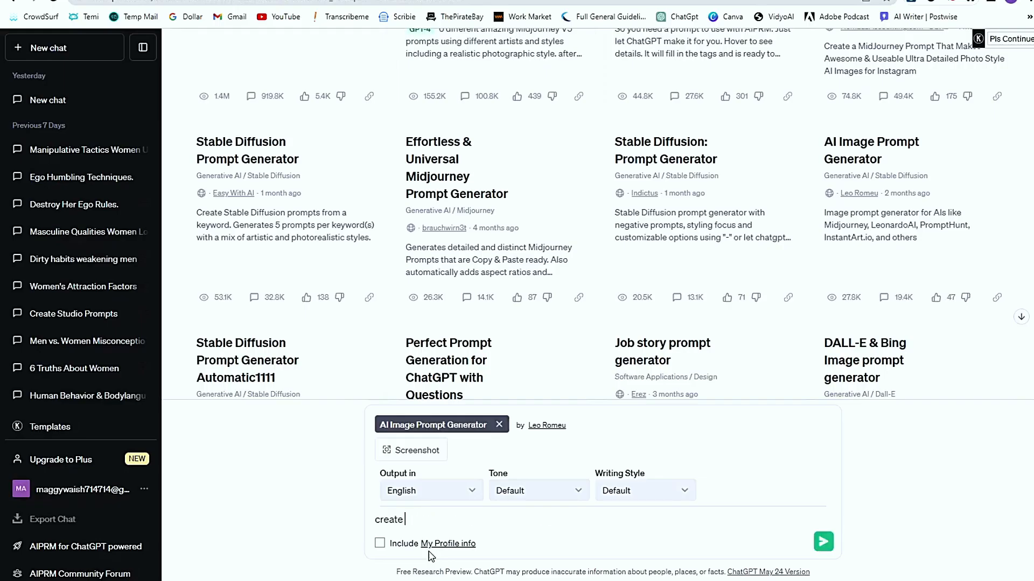
type("a random creative futuristic image")
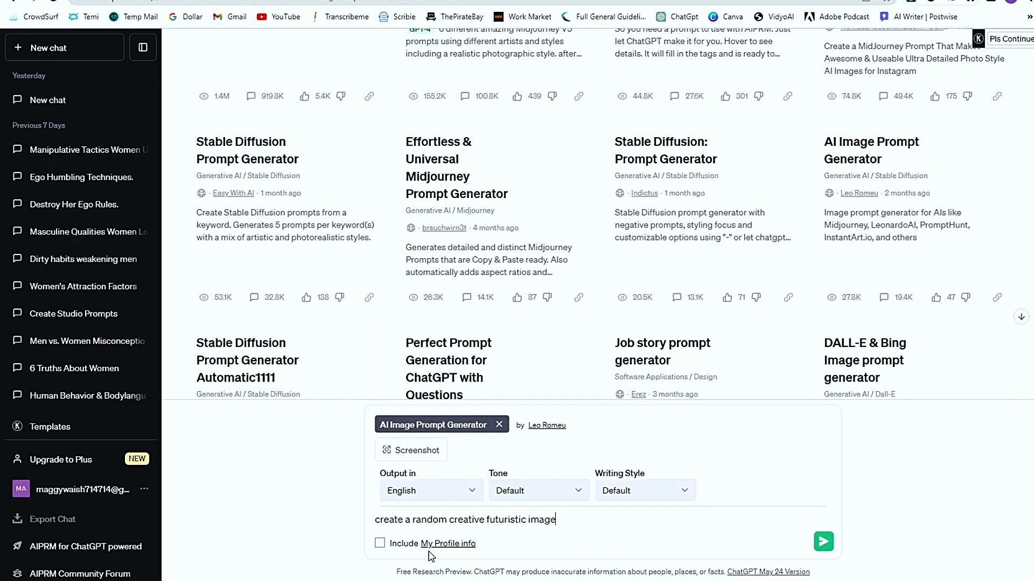
key("Return")
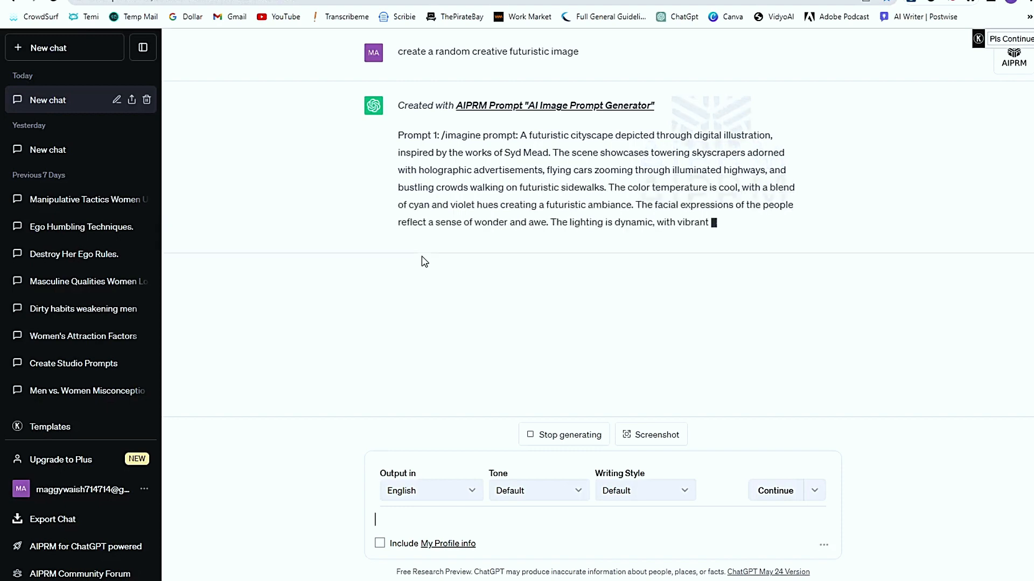
Stop the response and select the Prompt 1 text from "A futuristic cityscape" through "--stylize 1000" for copying
left_click(565, 434)
scroll(568, 328, "up", 3)
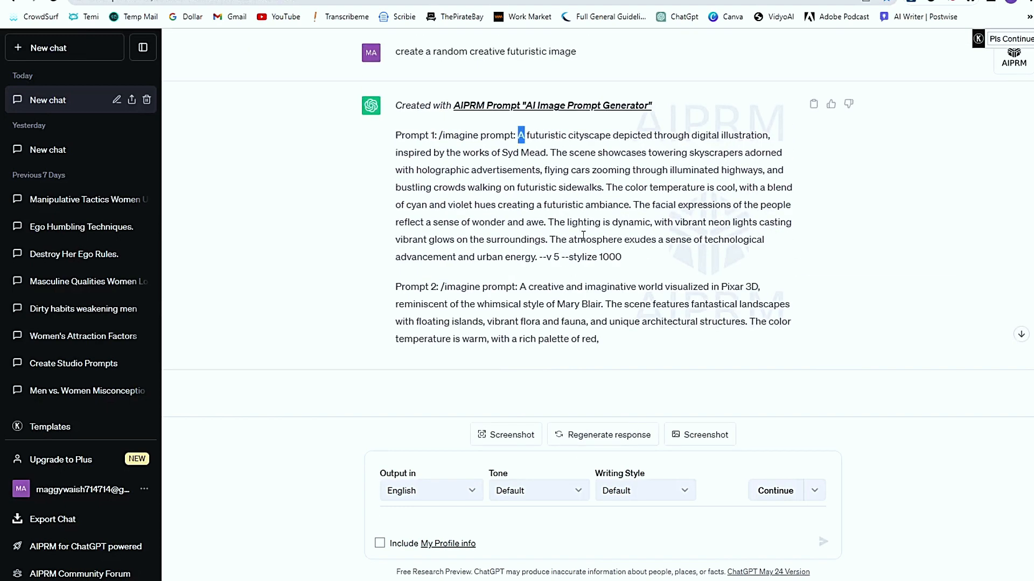
left_click_drag(584, 236, 624, 261)
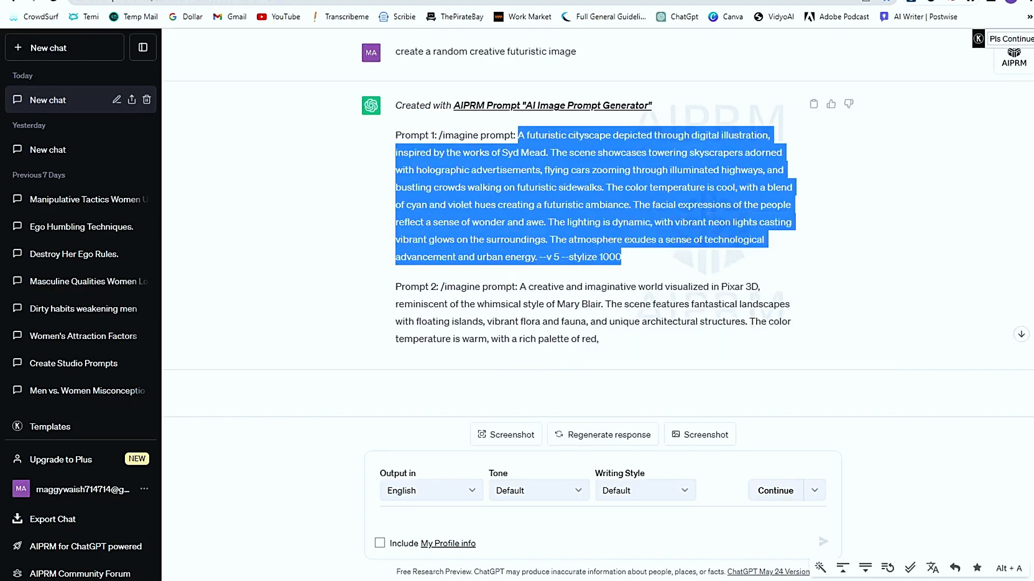
Switch to Photoshop, fill the fully selected blank canvas using Generative Fill with the copied cityscape prompt, and preview the second and third variations
key("alt+Tab")
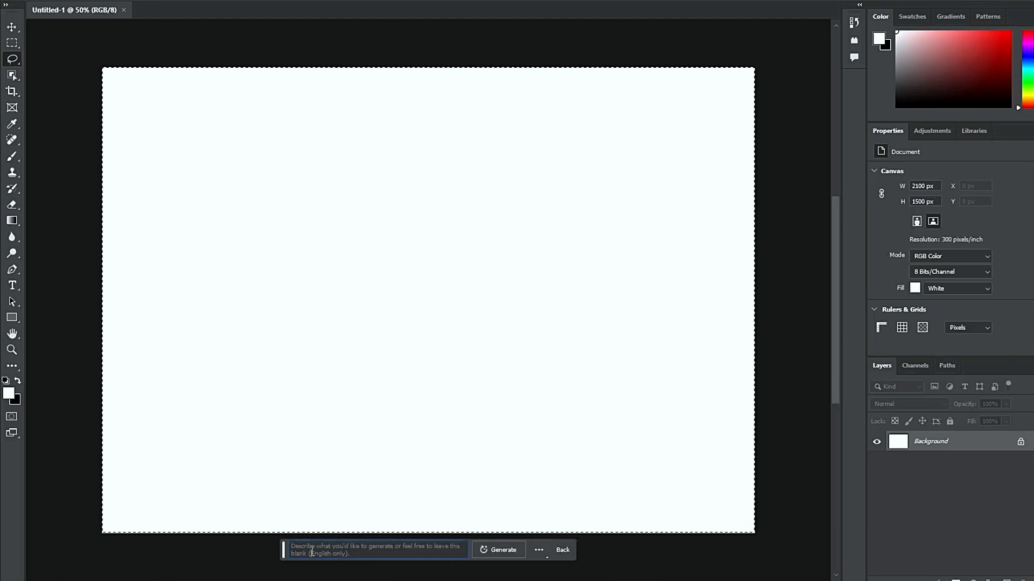
key("ctrl+v")
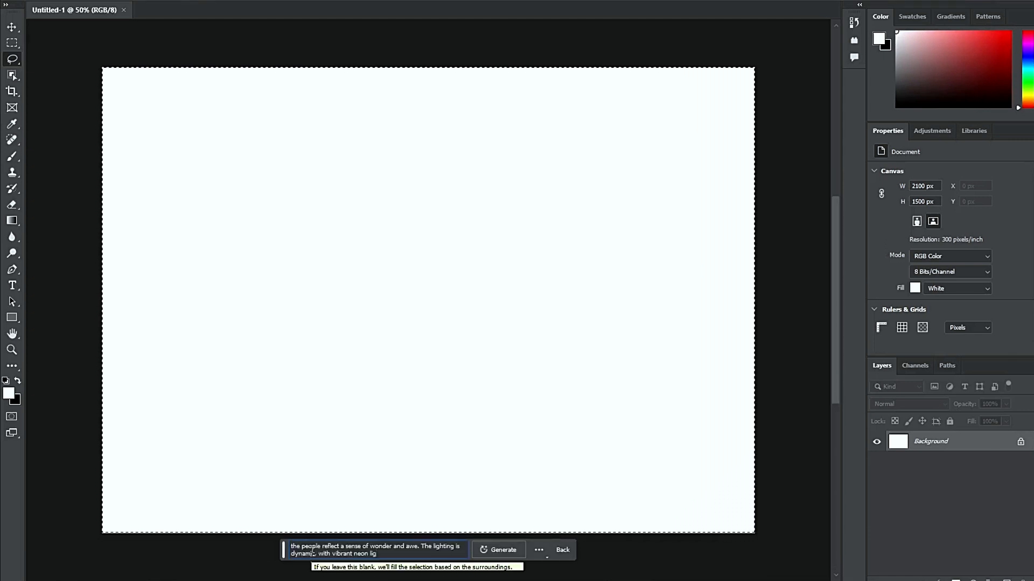
left_click(501, 550)
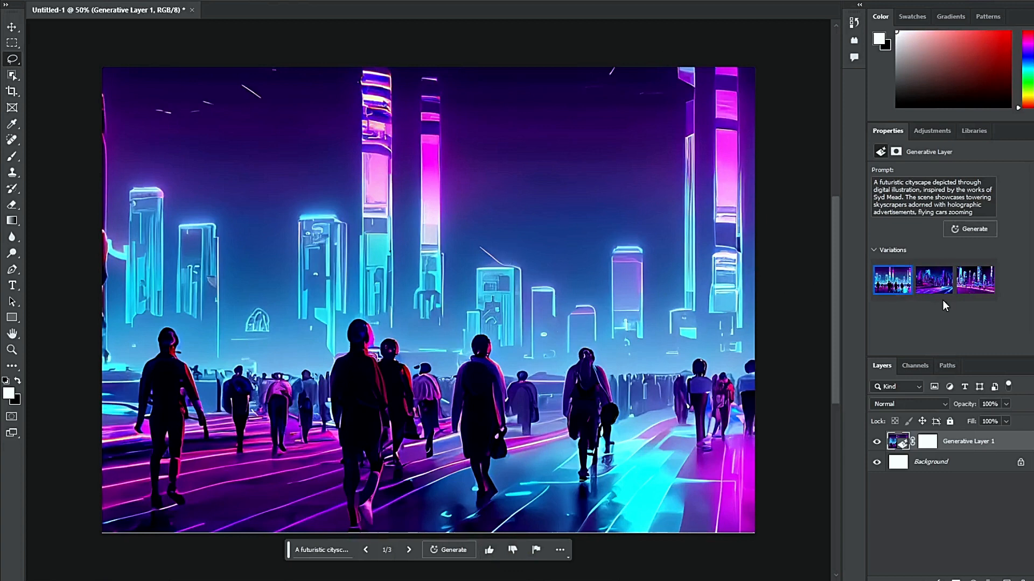
left_click(929, 291)
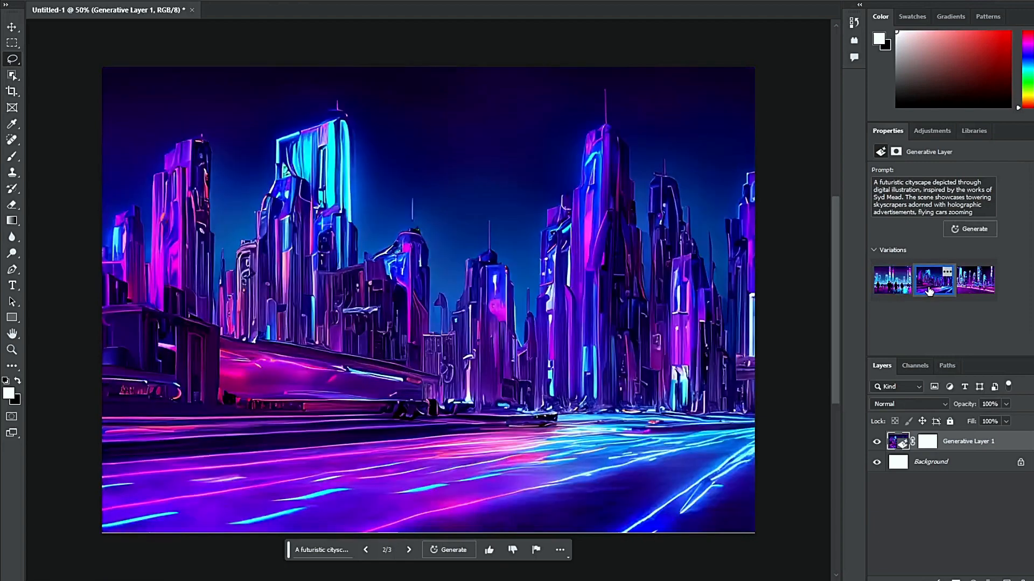
left_click(967, 290)
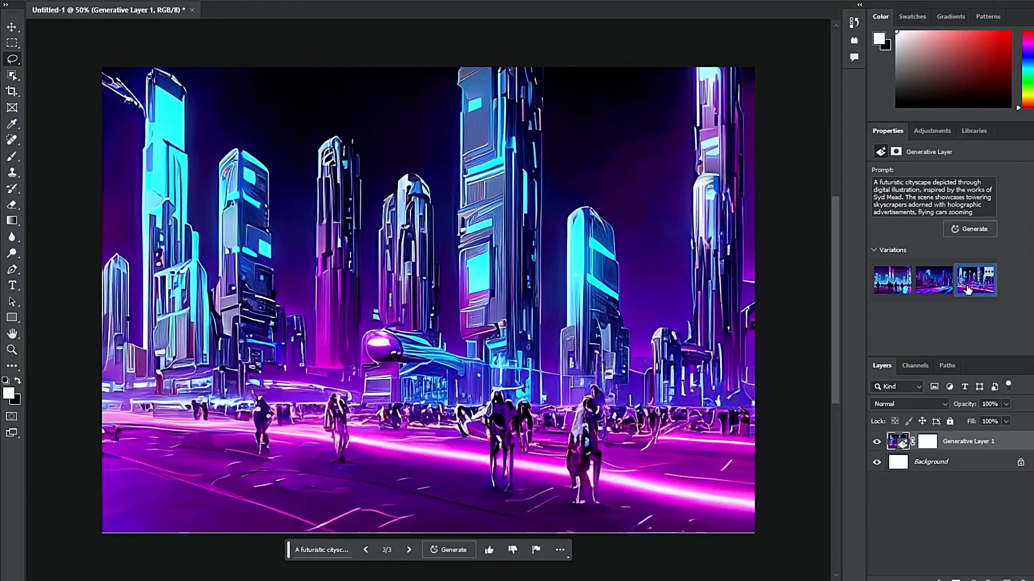
Generate more variations from the same cityscape prompt and browse through them to the fifth one
left_click(454, 553)
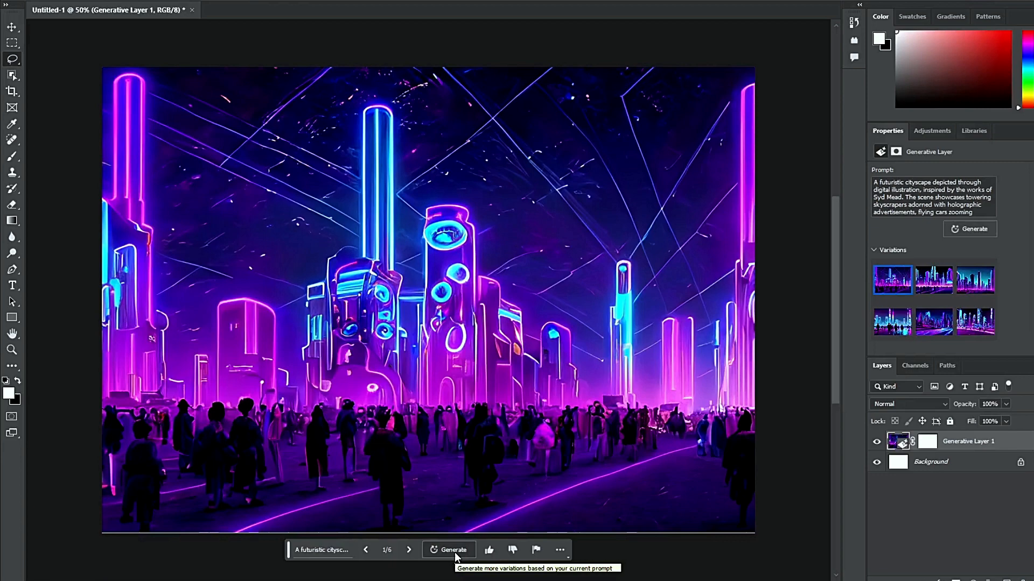
left_click(407, 553)
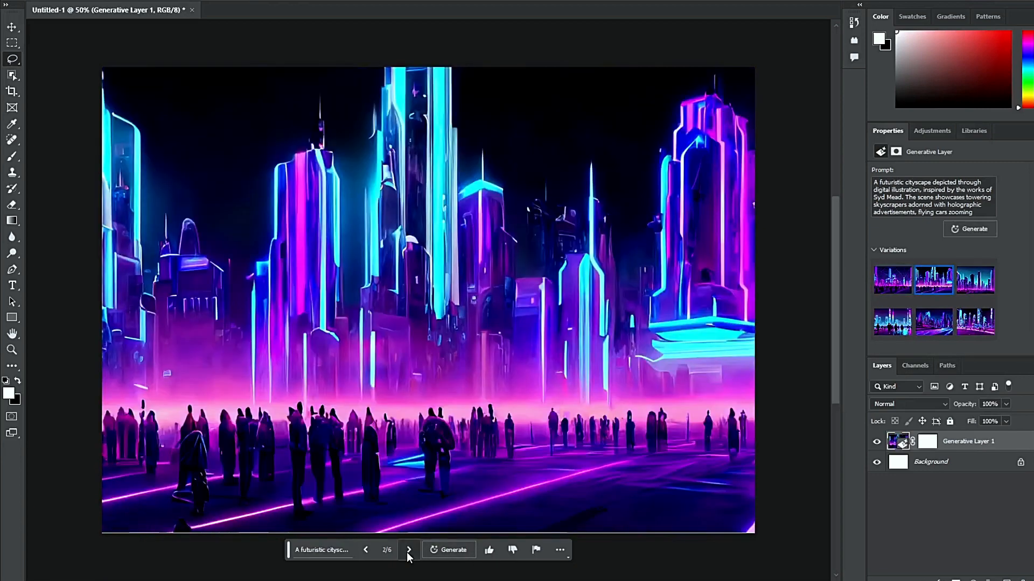
left_click(407, 553)
left_click(404, 554)
left_click(405, 553)
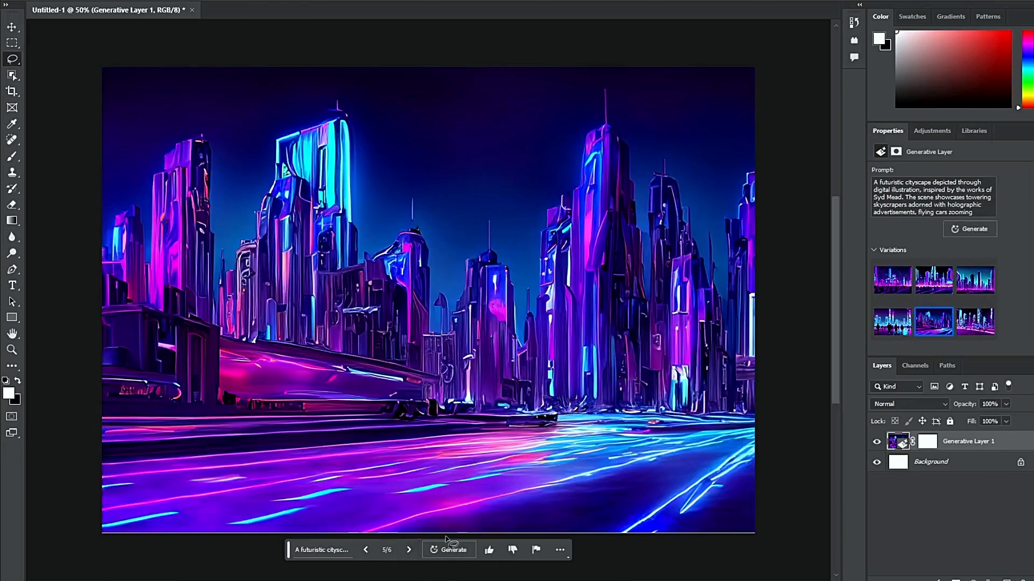